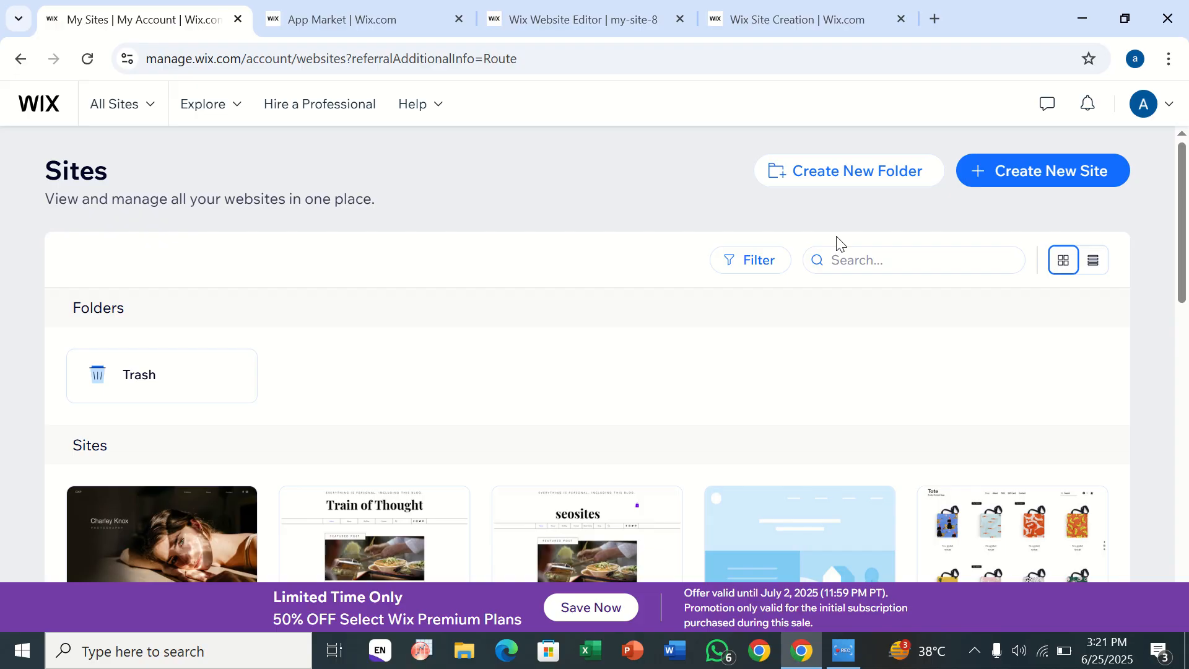
Start creating a new Wix site without the AI chat and skip choosing a website type
{"action": "left_click", "coordinate": [983, 185]}
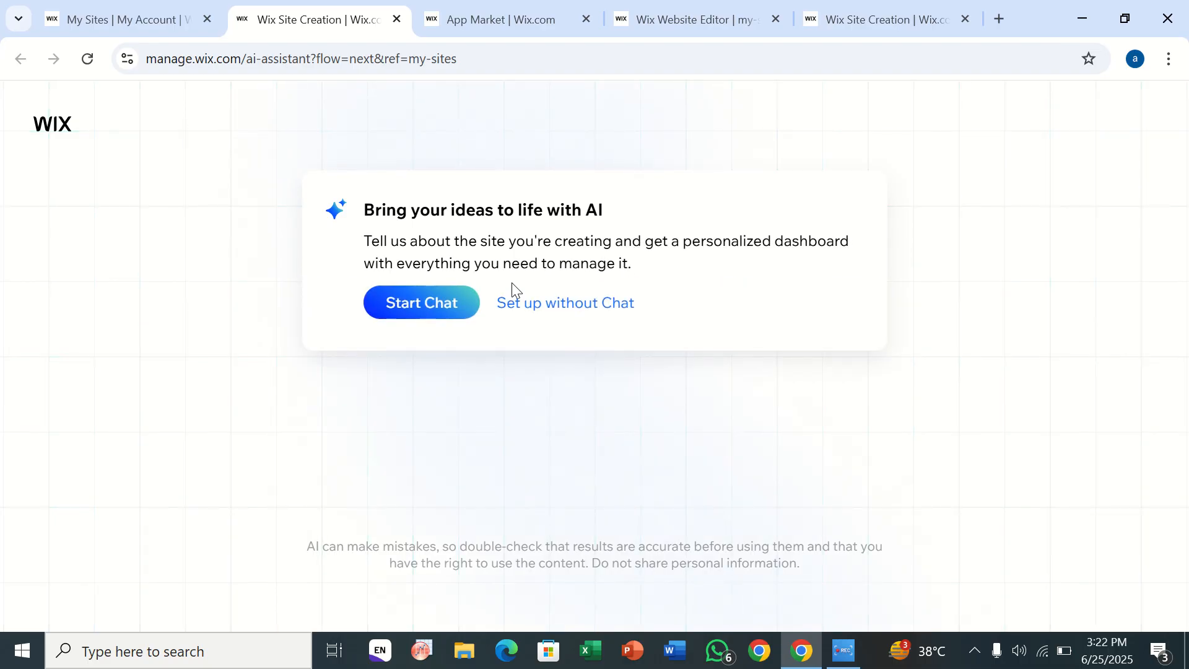
{"action": "left_click", "coordinate": [524, 305]}
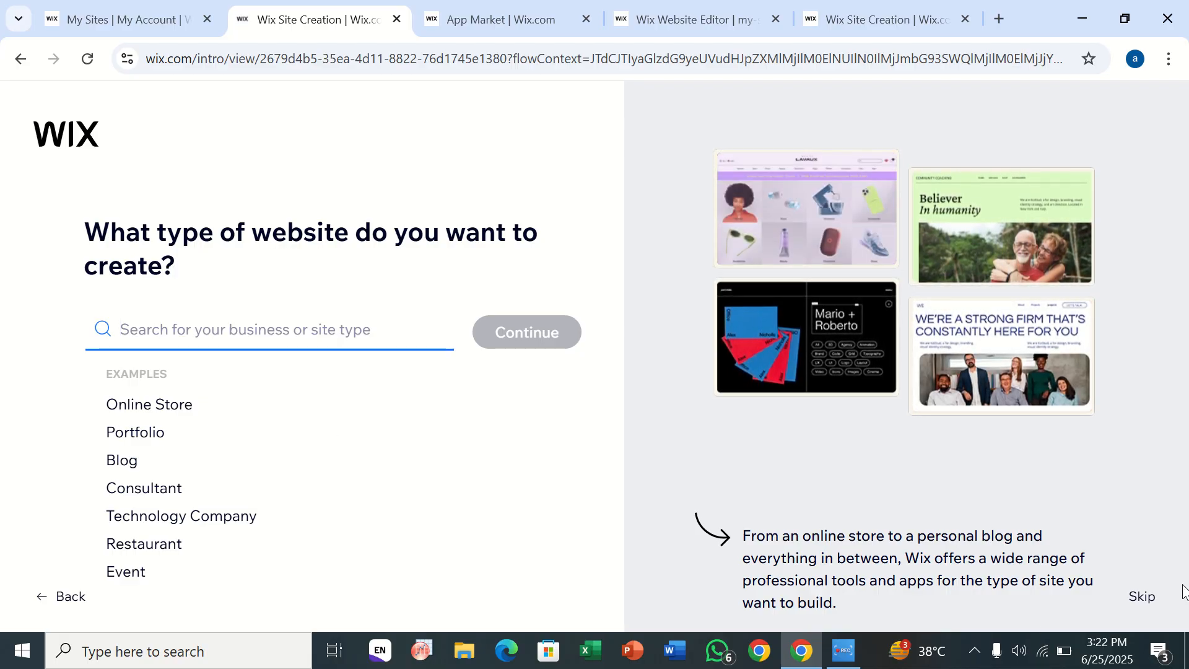
{"action": "left_click", "coordinate": [1151, 595]}
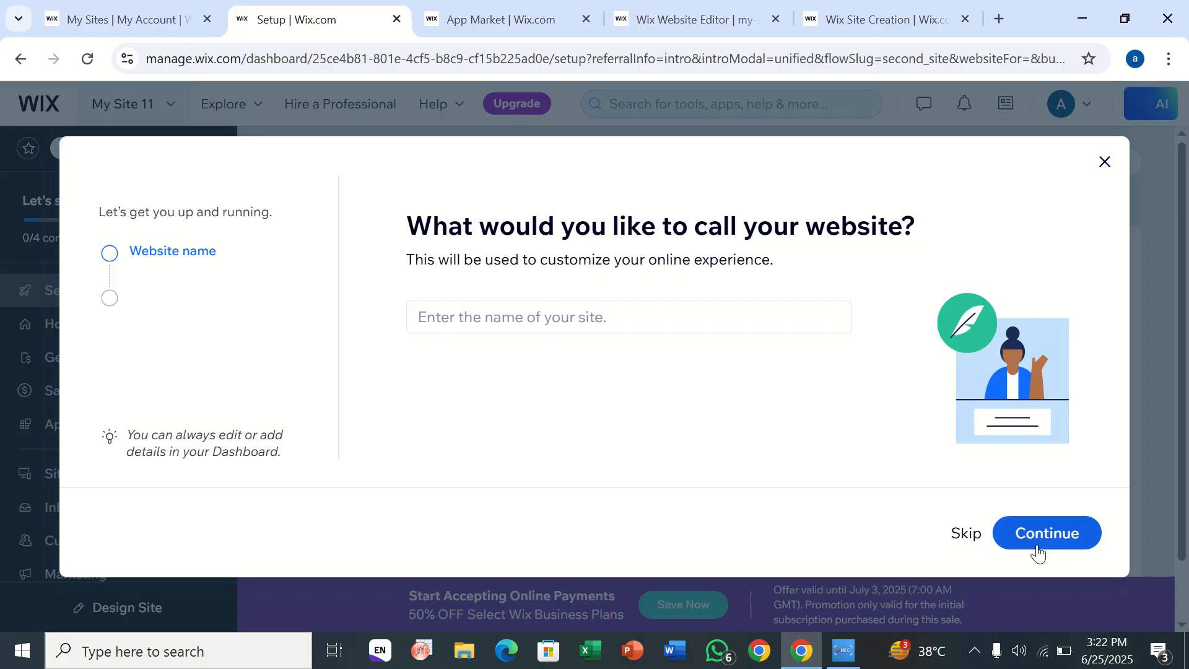
Skip the website name, site goals and Wix apps setup questions, and continue to the site dashboard
{"action": "left_click", "coordinate": [968, 536]}
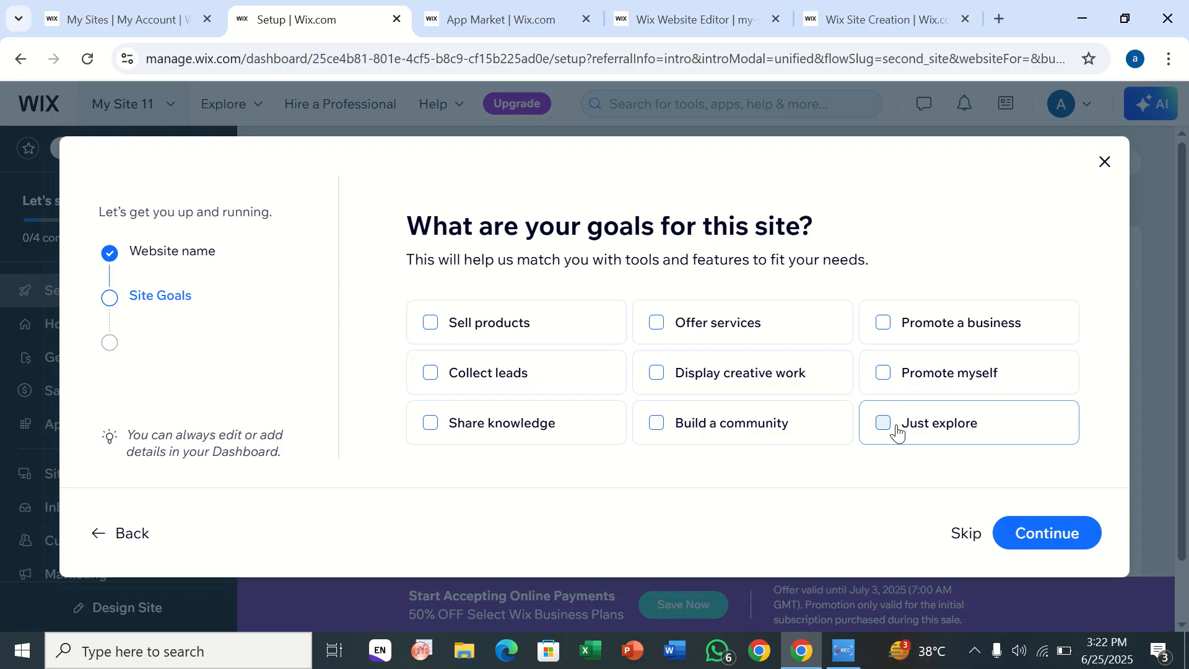
{"action": "key", "text": "super+Tab"}
{"action": "key", "text": "Escape"}
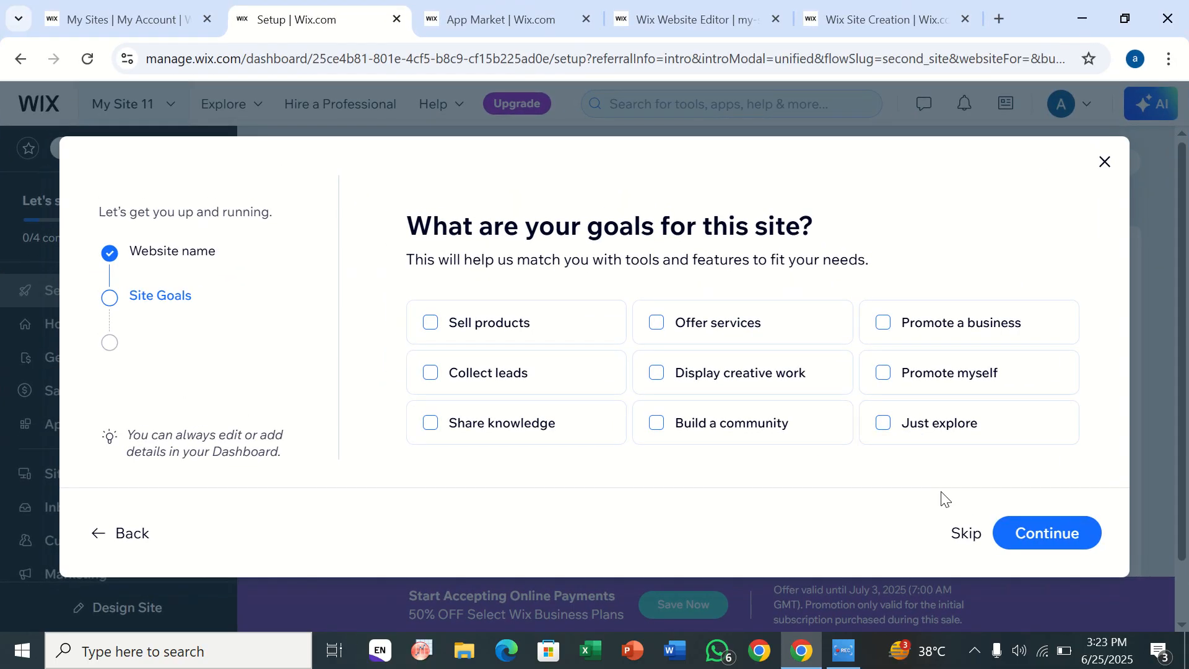
{"action": "left_click", "coordinate": [982, 539]}
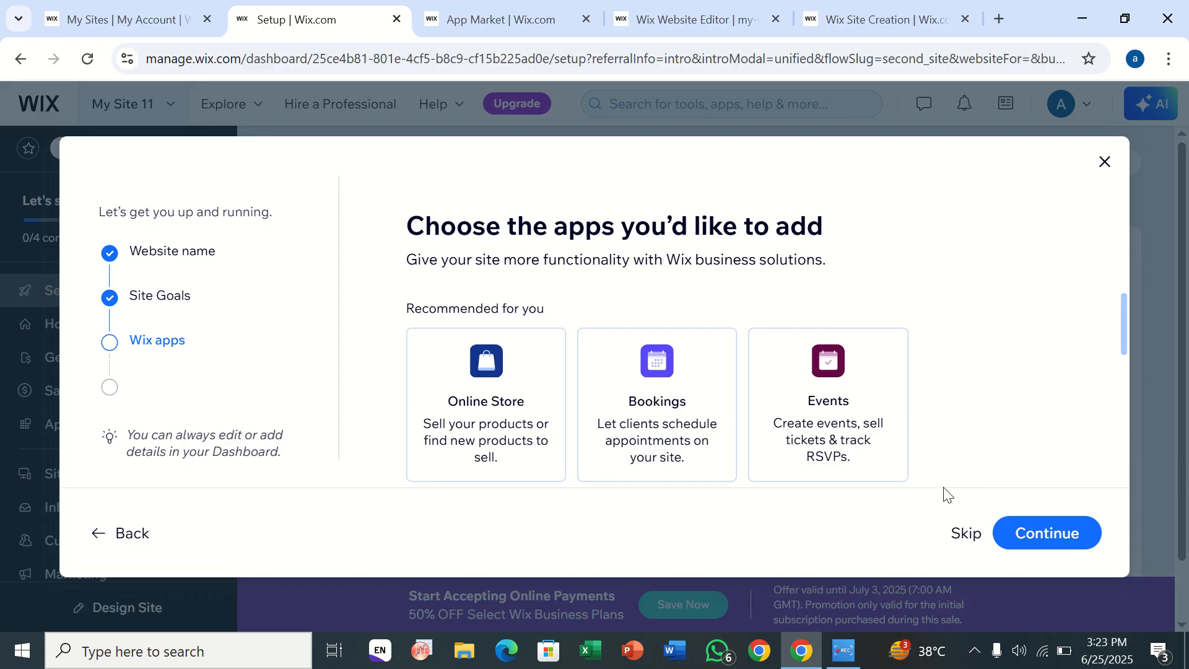
{"action": "left_click", "coordinate": [970, 532]}
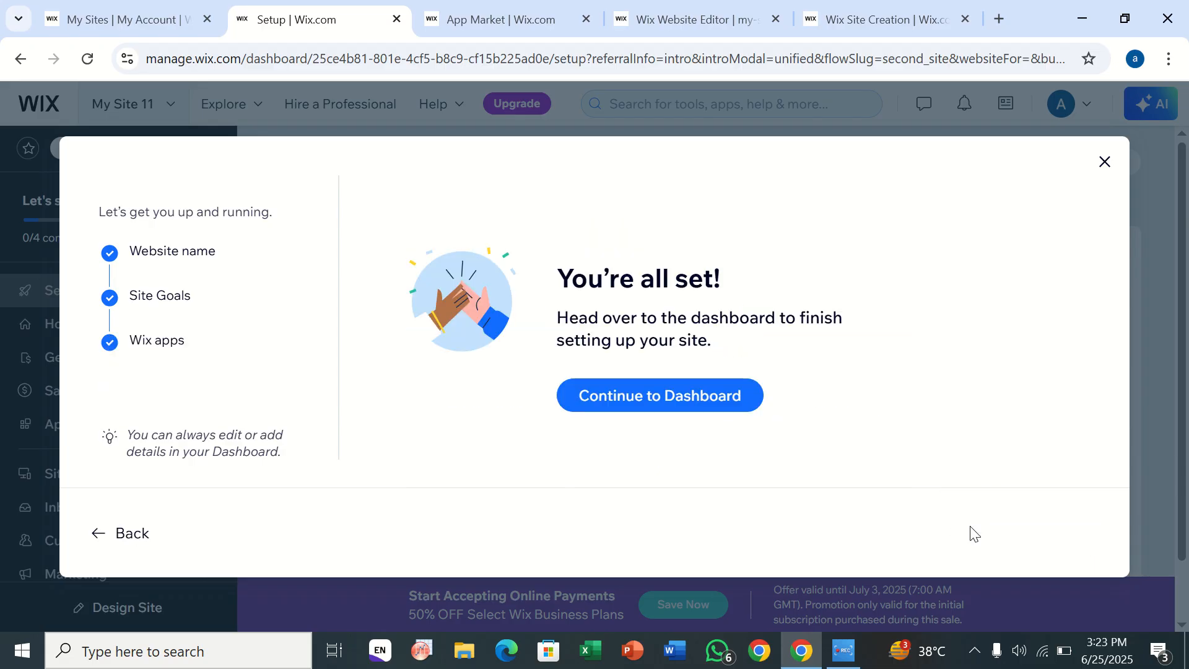
{"action": "left_click", "coordinate": [742, 402]}
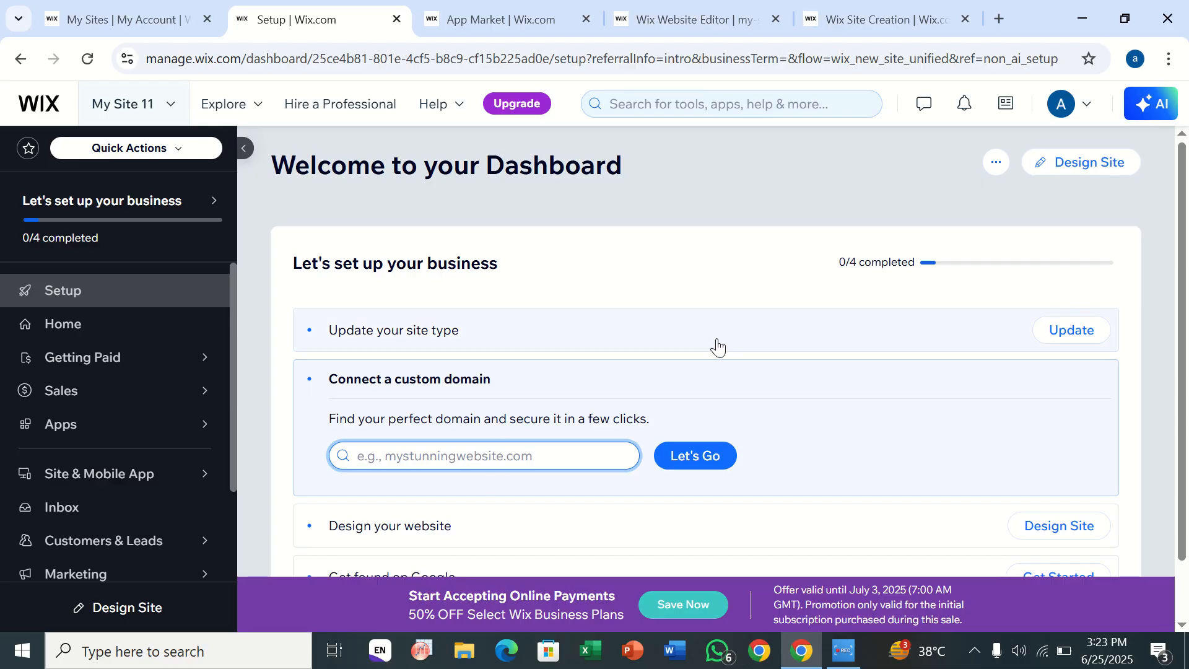
Start designing the site and choose to customize a template, bringing up the website template gallery
{"action": "left_click", "coordinate": [1094, 171]}
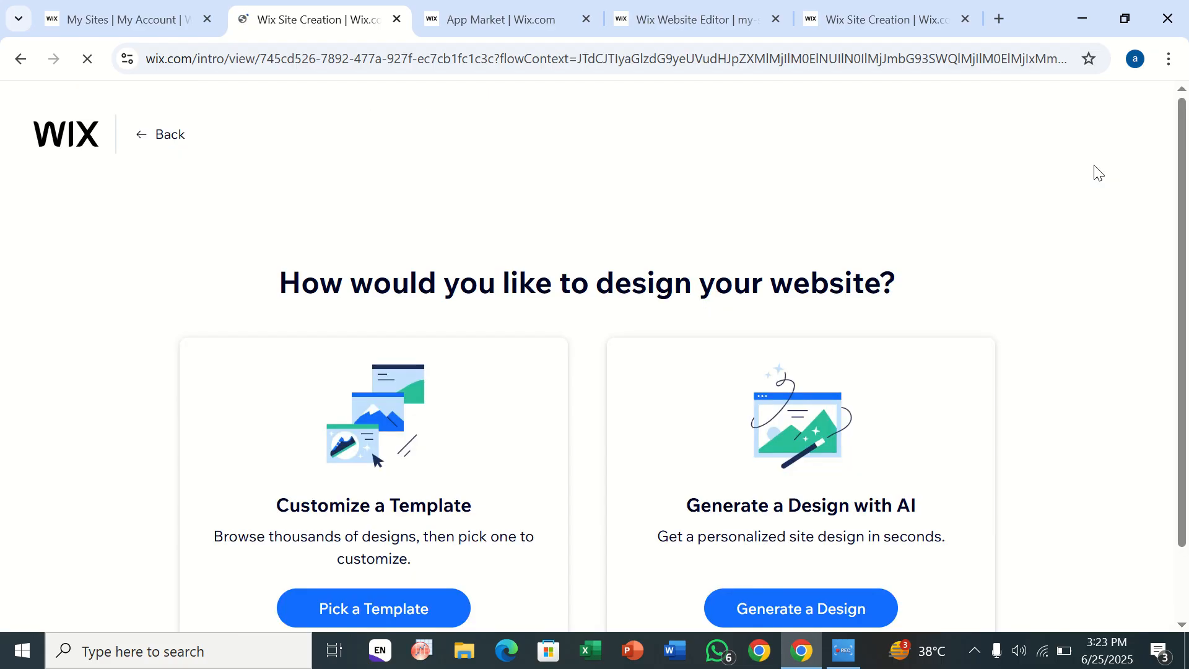
{"action": "left_click", "coordinate": [734, 623]}
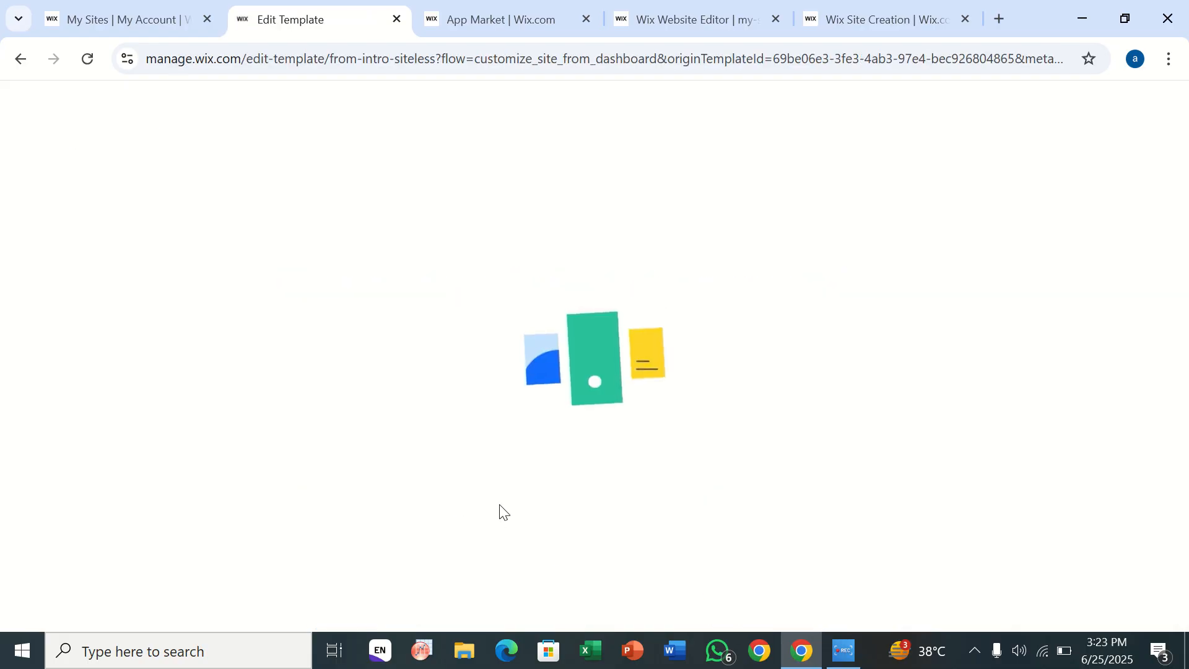
{"action": "left_click", "coordinate": [19, 59]}
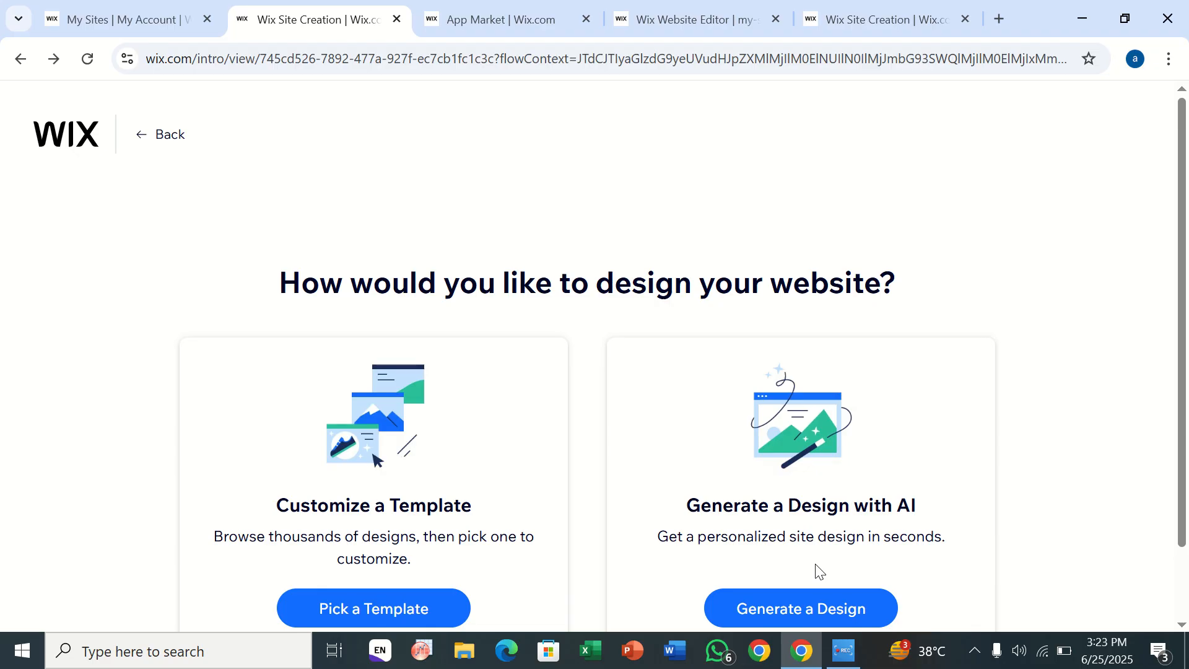
{"action": "left_click", "coordinate": [338, 620]}
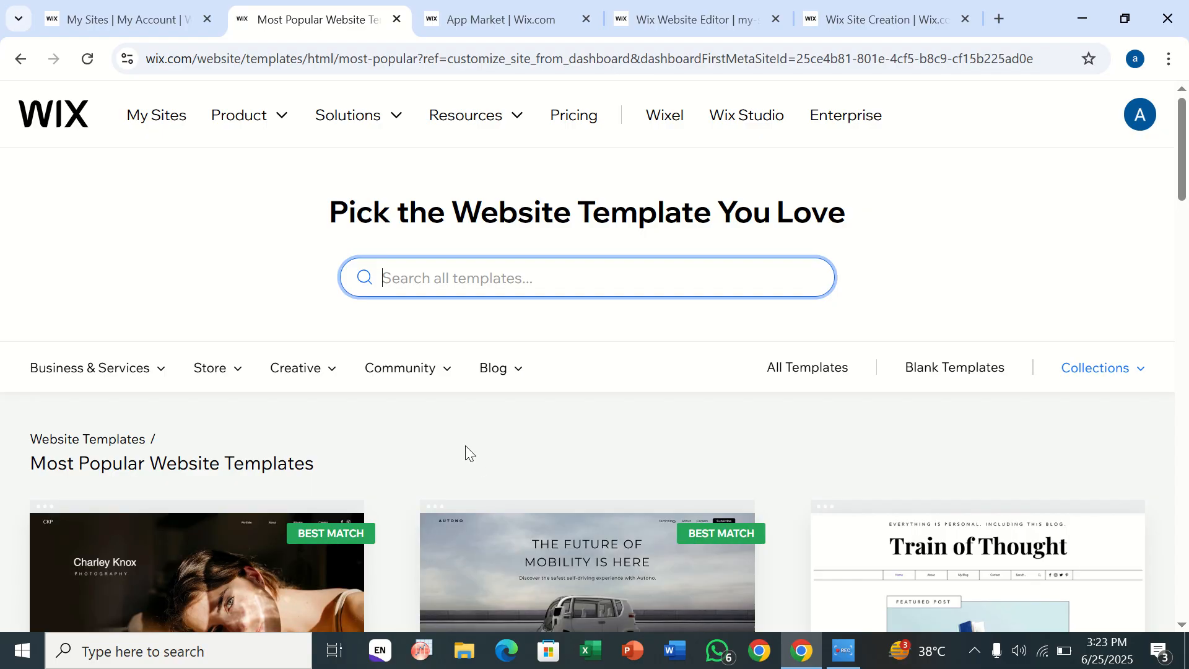
Create a new site from the AI Company template and dismiss the AI content enhancement form in the editor
{"action": "scroll", "coordinate": [466, 445], "scroll_direction": "down", "scroll_amount": 5}
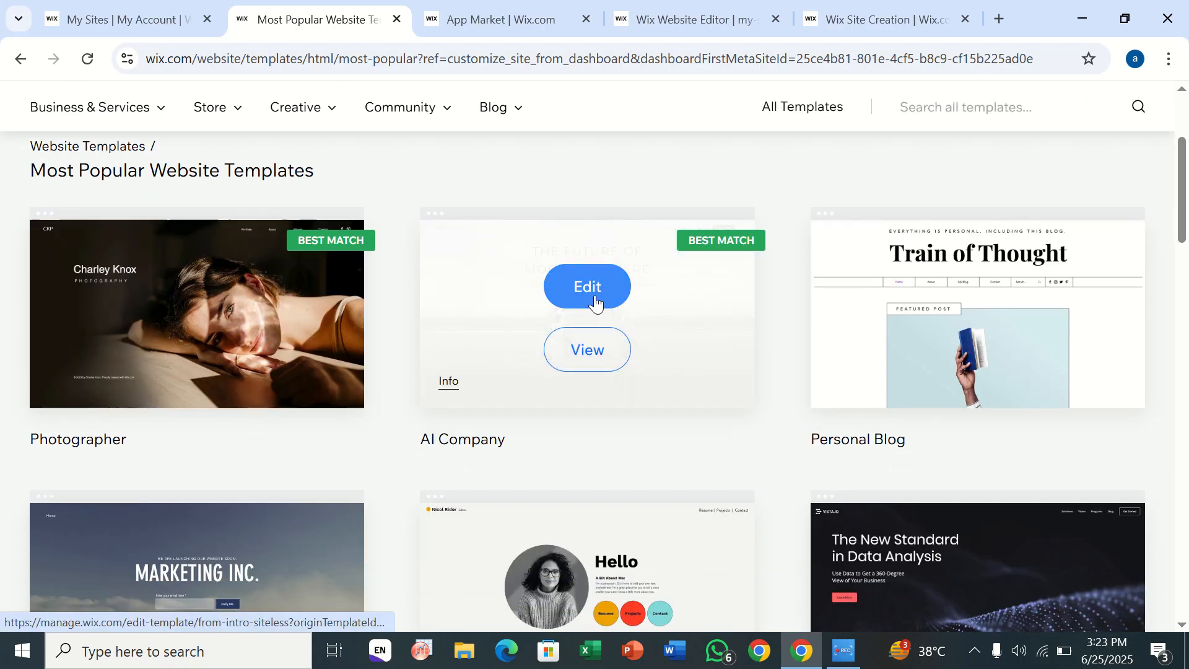
{"action": "left_click", "coordinate": [594, 296]}
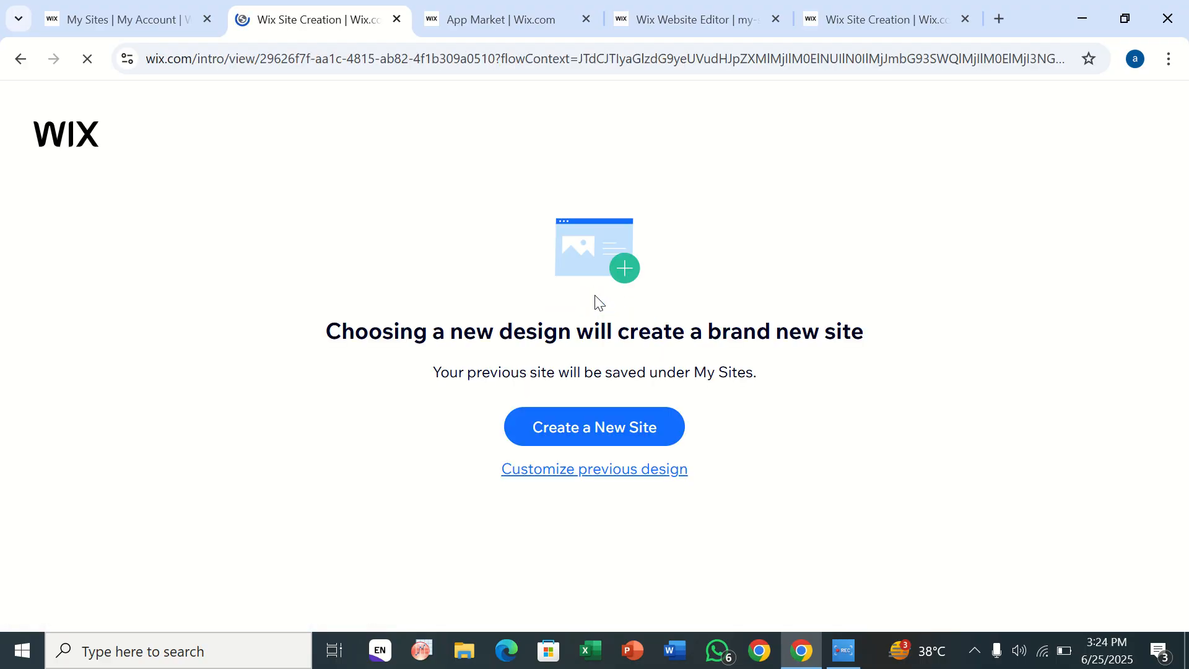
{"action": "left_click", "coordinate": [561, 432]}
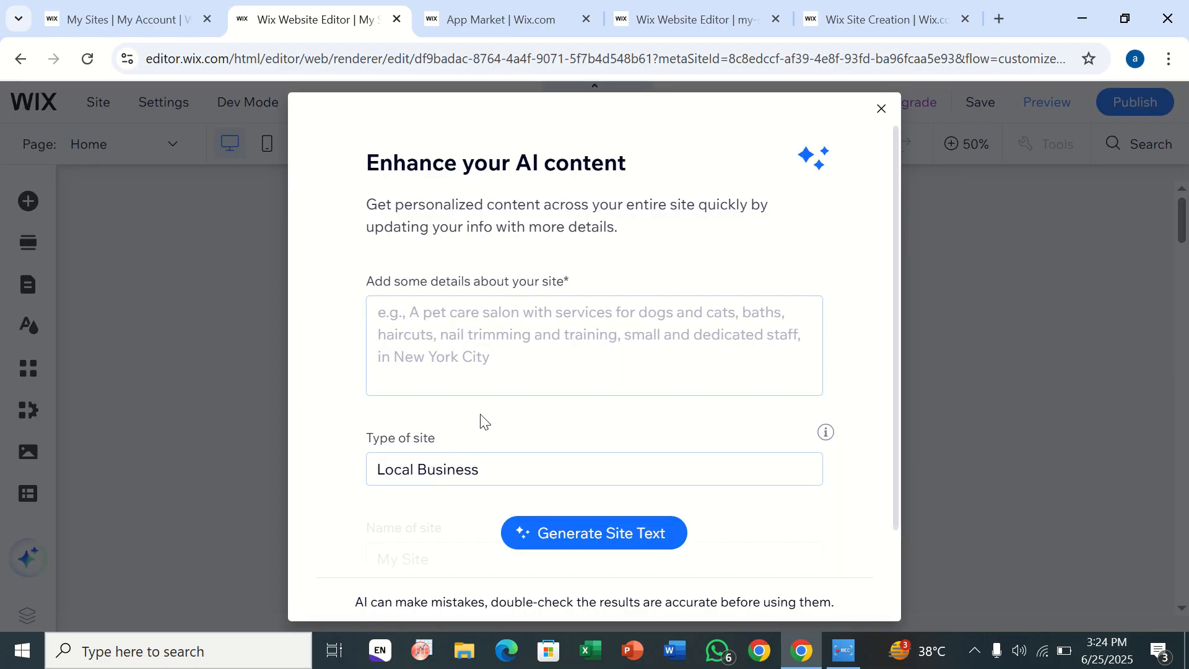
{"action": "left_click", "coordinate": [882, 109]}
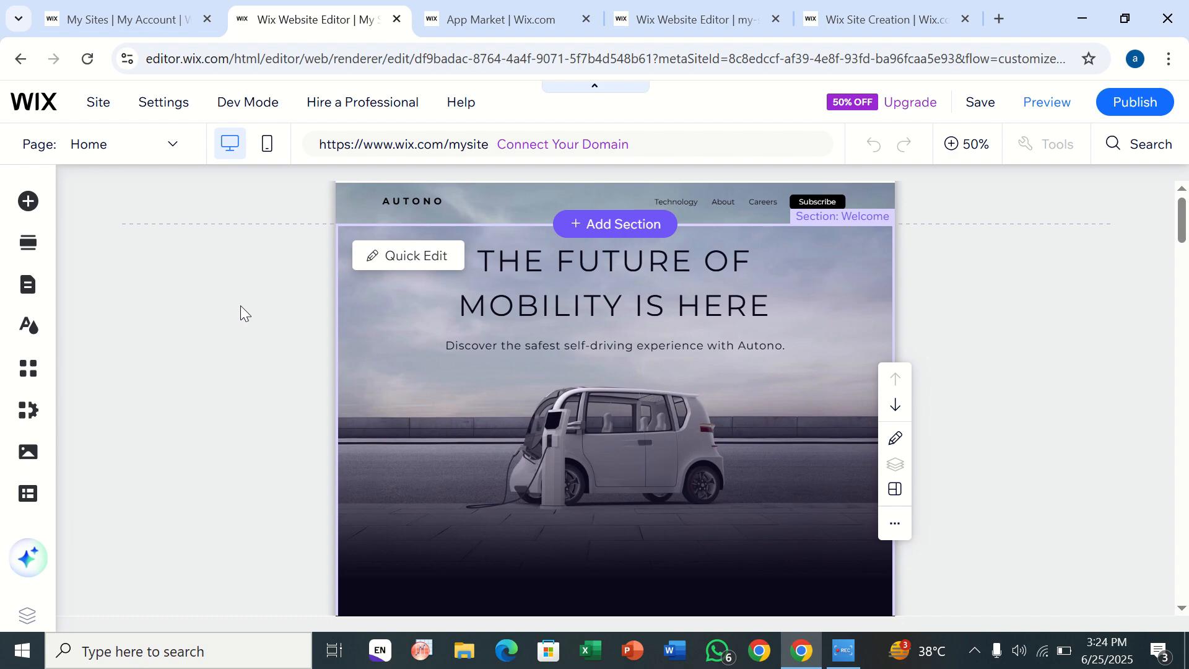
Search the Wix App Market for "wix chat" and add the Wix Chat app to the site
{"action": "left_click", "coordinate": [25, 377]}
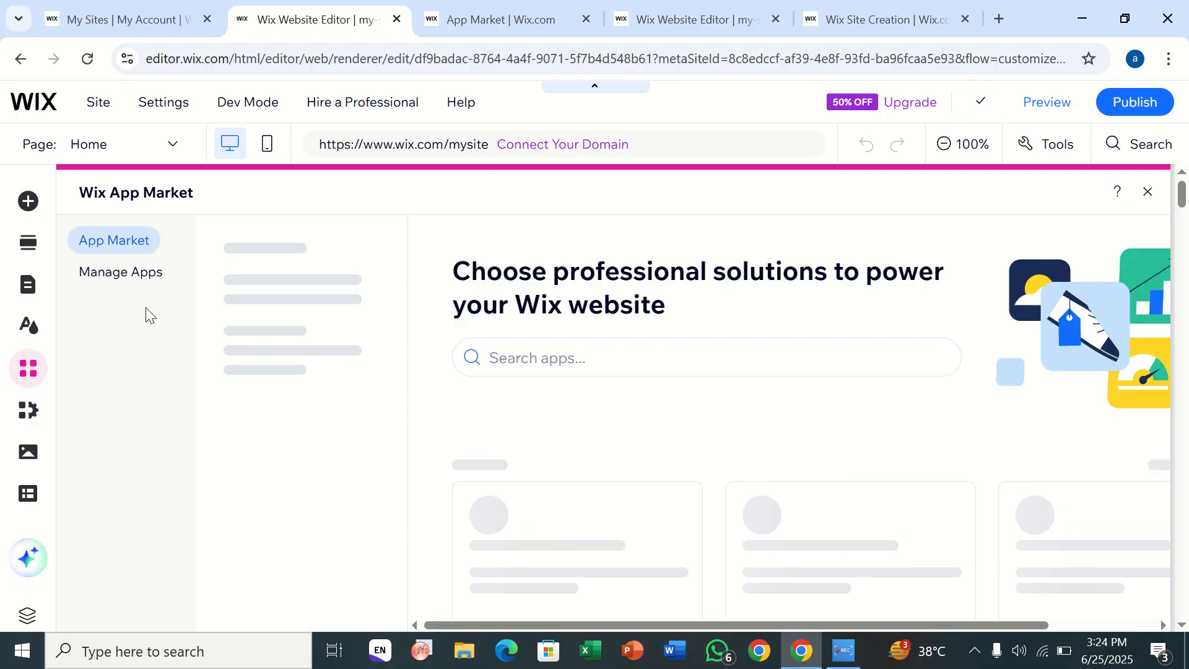
{"action": "left_click", "coordinate": [542, 356]}
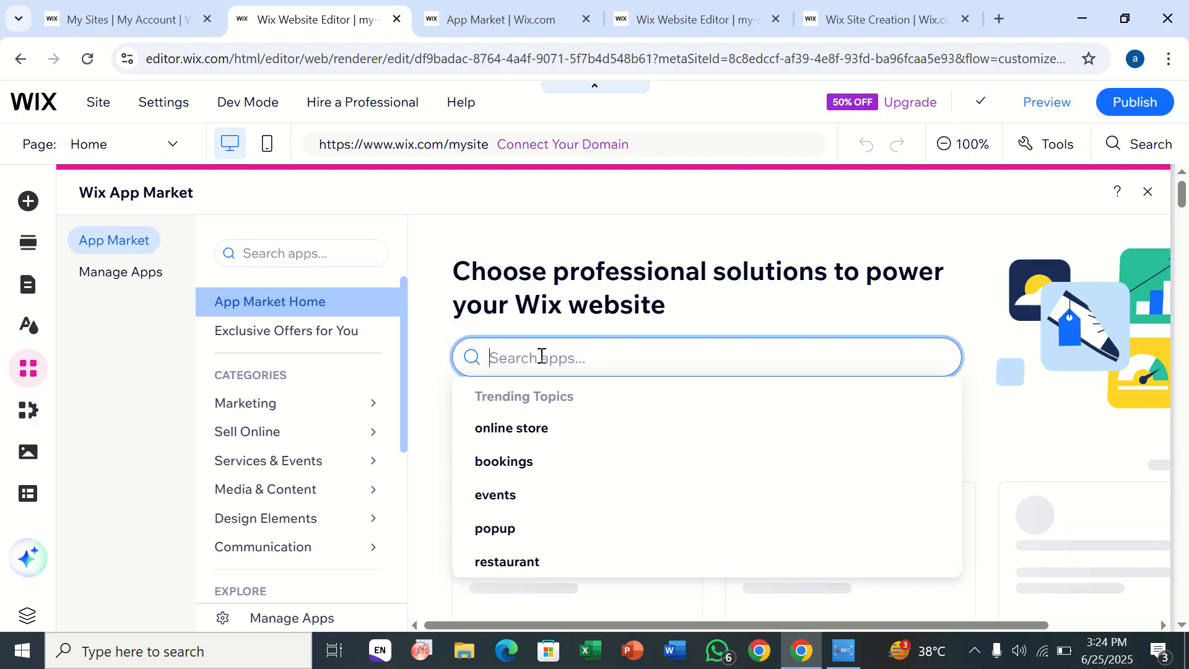
{"action": "type", "text": "wi"}
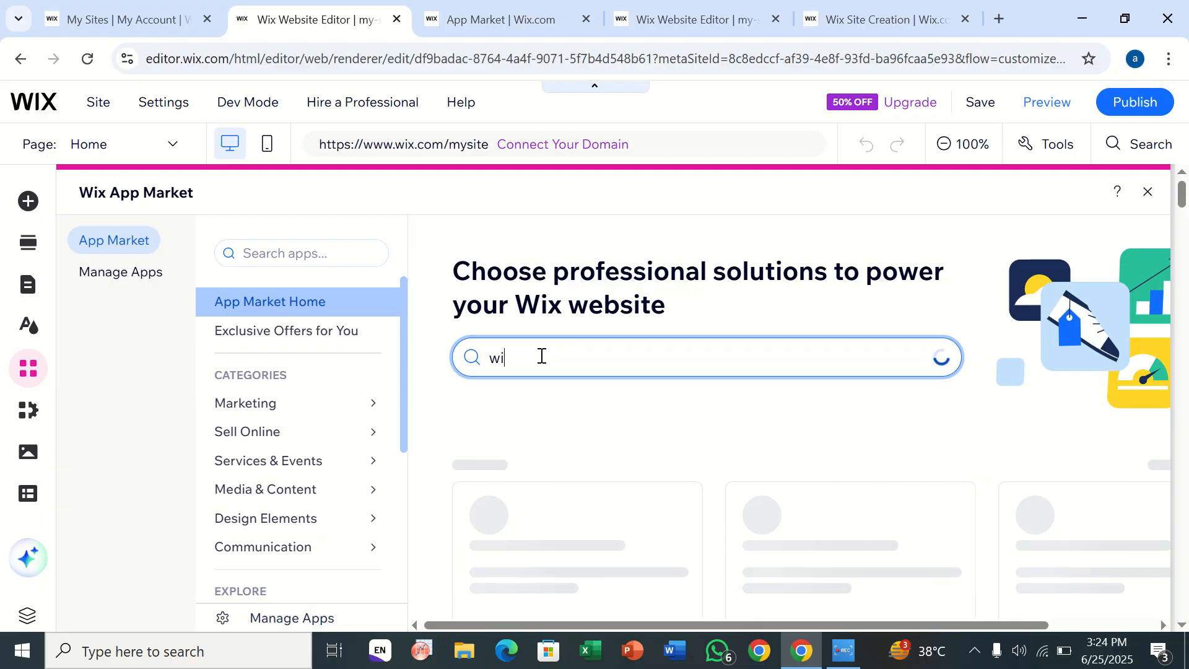
{"action": "type", "text": "x cha"}
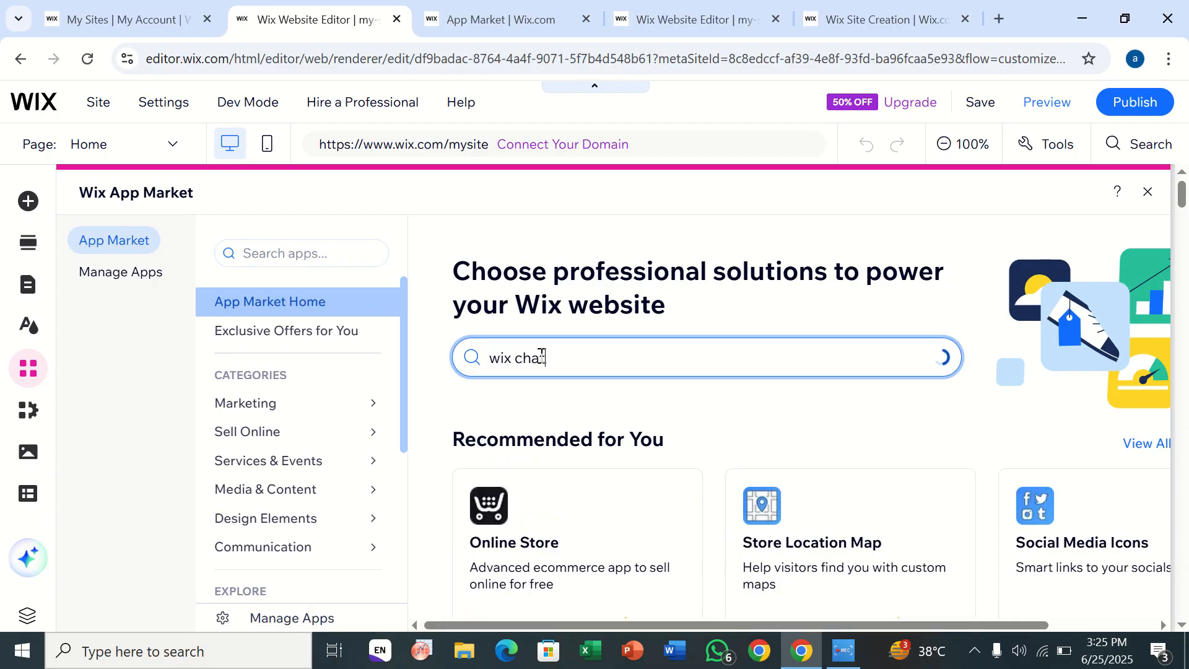
{"action": "type", "text": "t"}
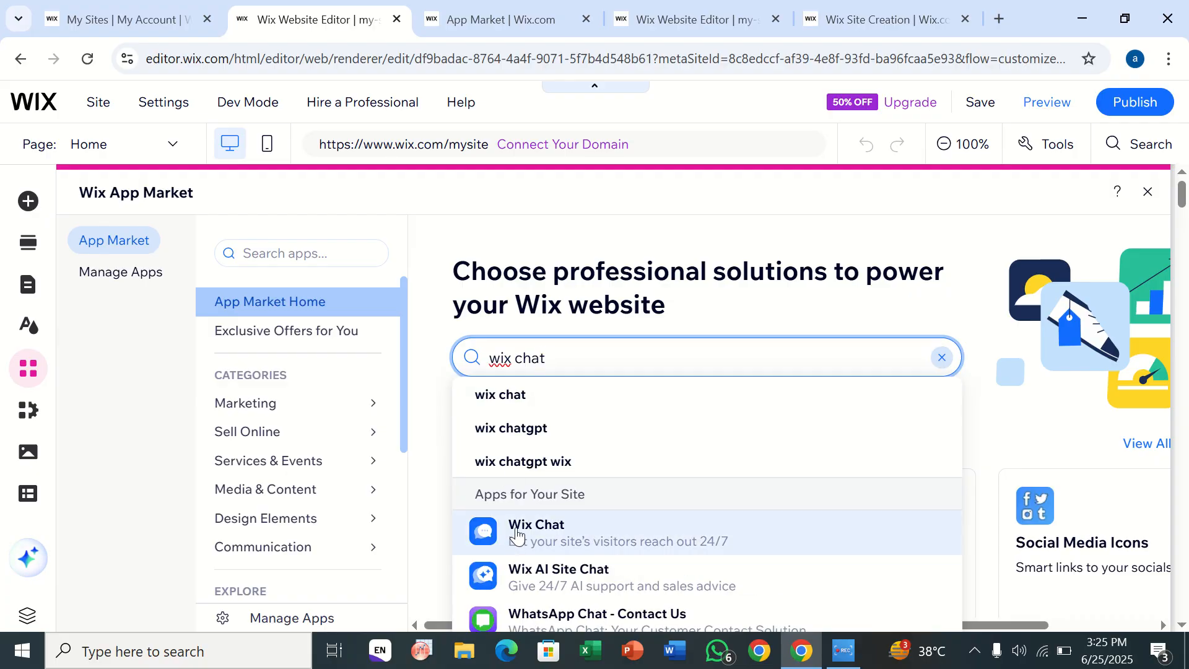
{"action": "left_click", "coordinate": [527, 537]}
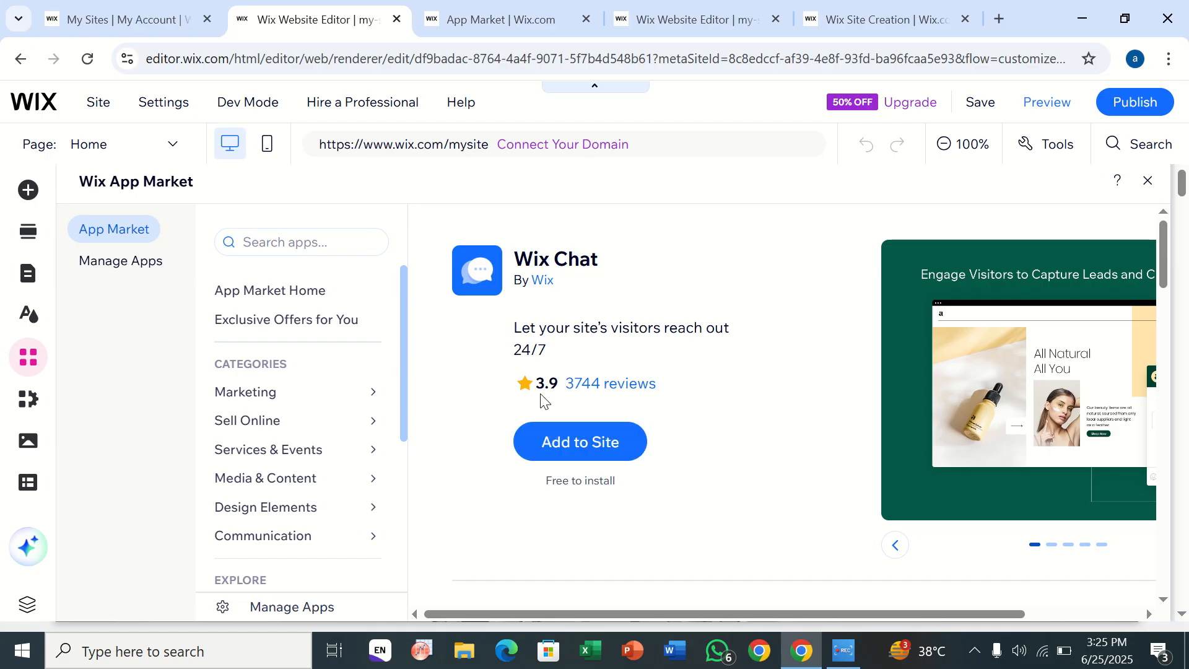
{"action": "left_click", "coordinate": [553, 459]}
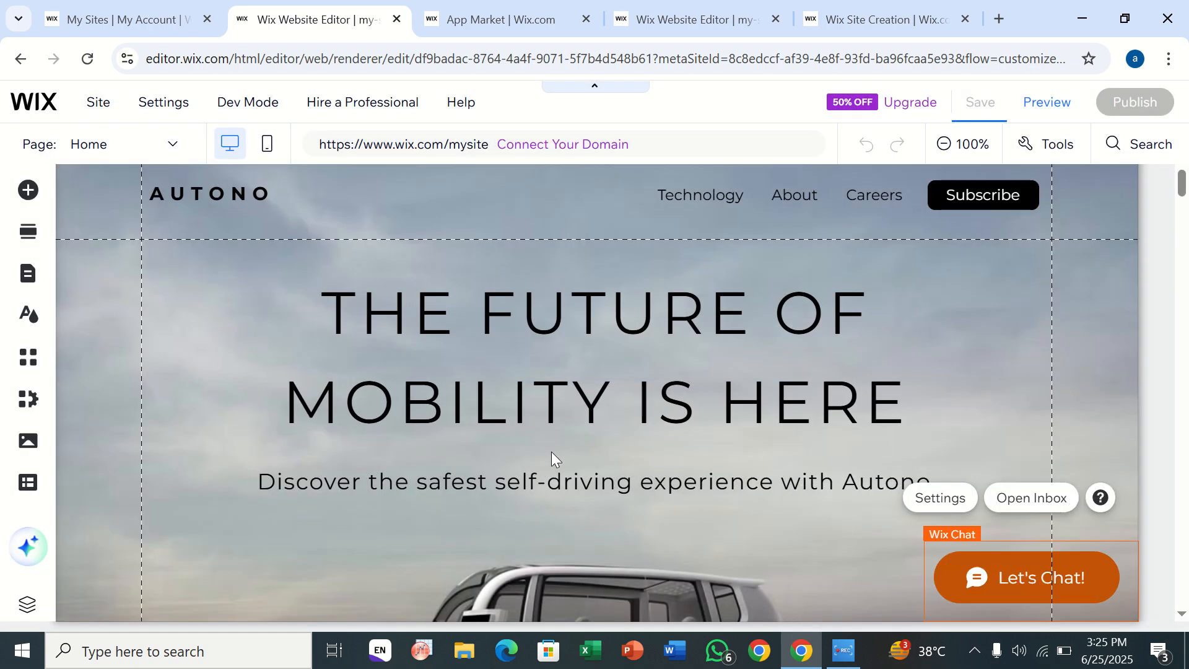
Look through the home page sections to check the placement of the added Wix Chat button
{"action": "scroll", "coordinate": [792, 483], "scroll_direction": "down", "scroll_amount": 3}
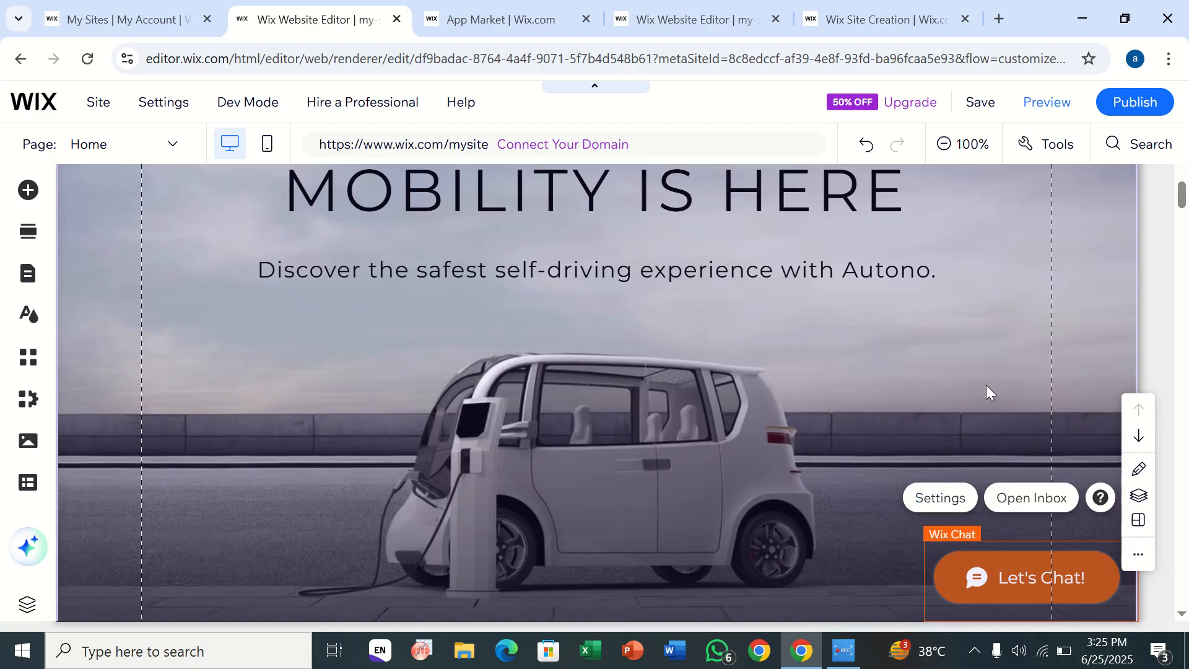
{"action": "scroll", "coordinate": [981, 362], "scroll_direction": "down", "scroll_amount": 10}
{"action": "scroll", "coordinate": [982, 367], "scroll_direction": "down", "scroll_amount": 5}
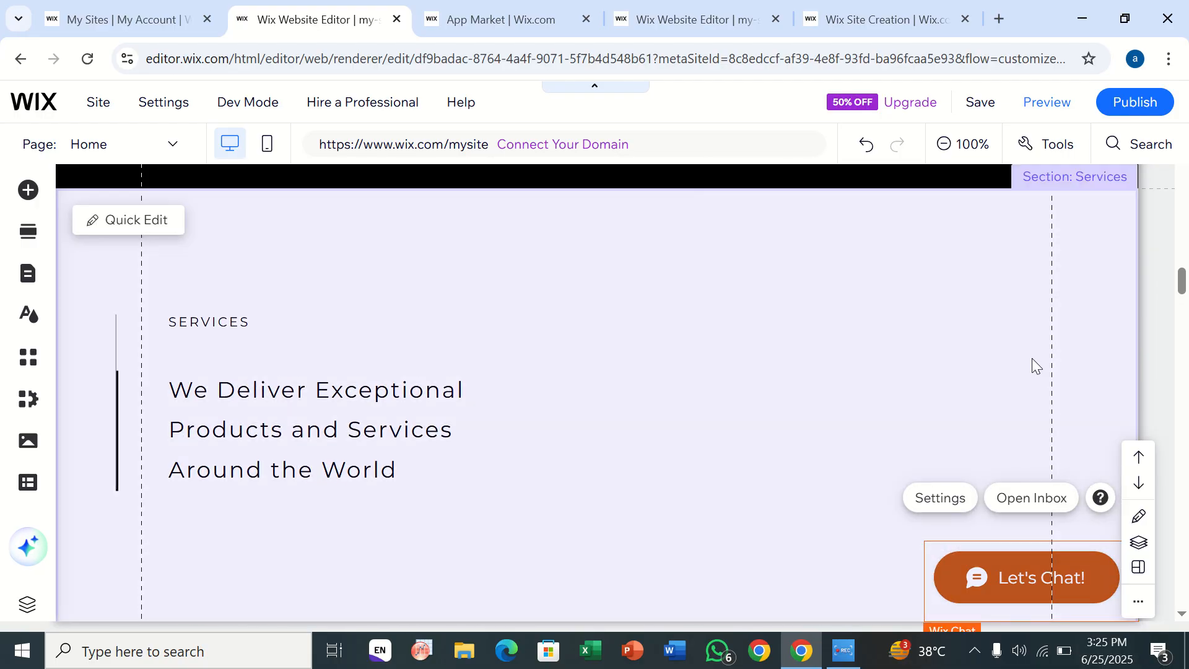
{"action": "scroll", "coordinate": [1017, 371], "scroll_direction": "up", "scroll_amount": 15}
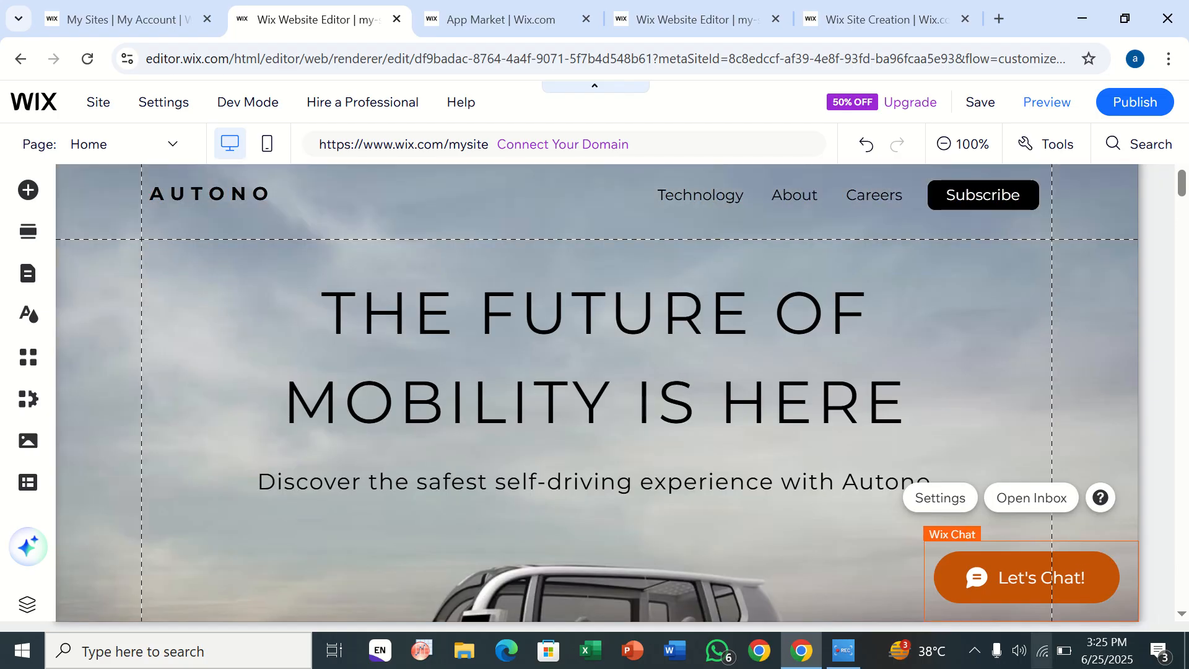
Open the Wix Chat settings and review the Display, Design, Text, Chat Form, Automations and Channels options
{"action": "left_click", "coordinate": [940, 498]}
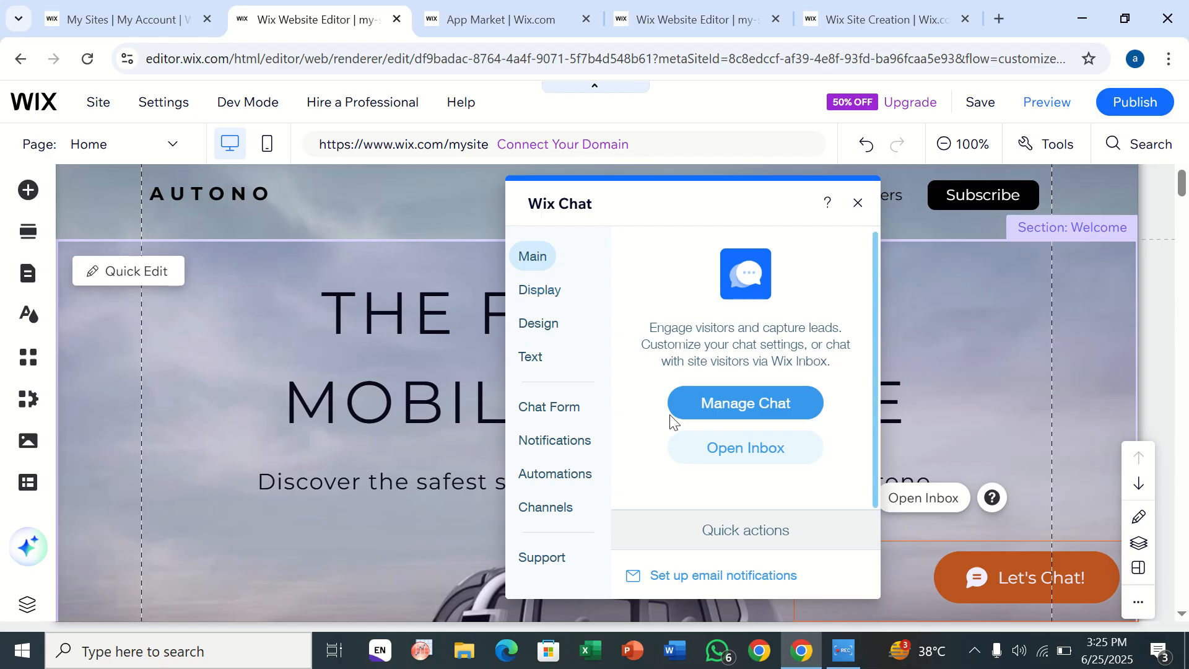
{"action": "left_click", "coordinate": [532, 290]}
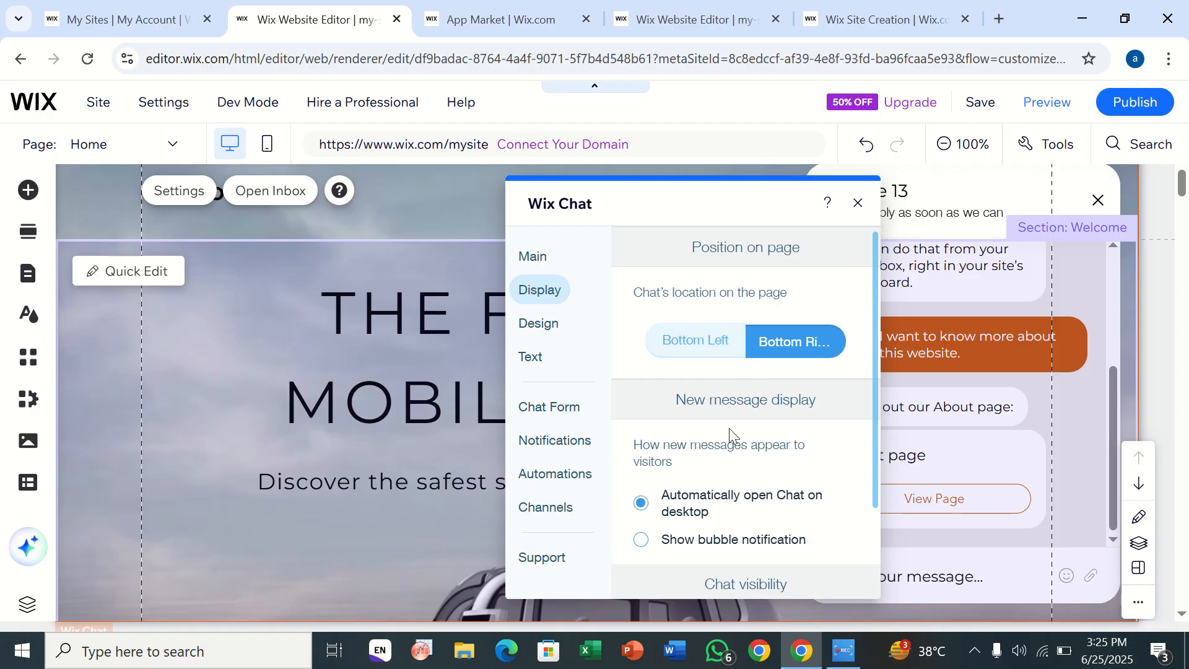
{"action": "left_click", "coordinate": [531, 328]}
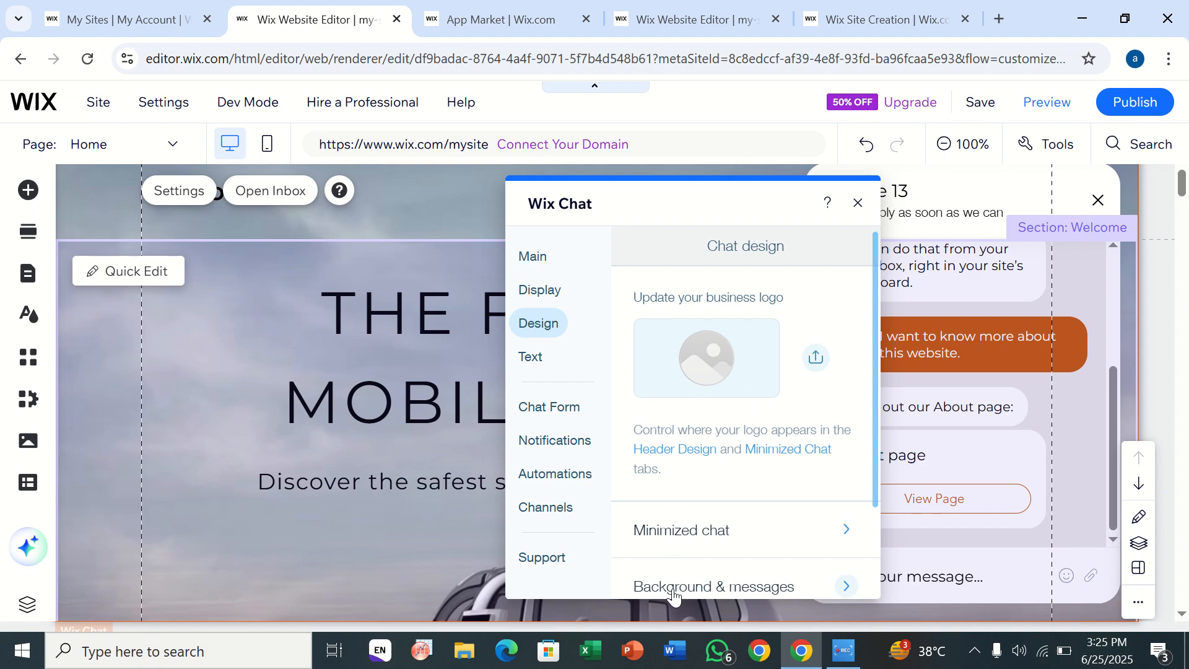
{"action": "scroll", "coordinate": [674, 595], "scroll_direction": "down", "scroll_amount": 2}
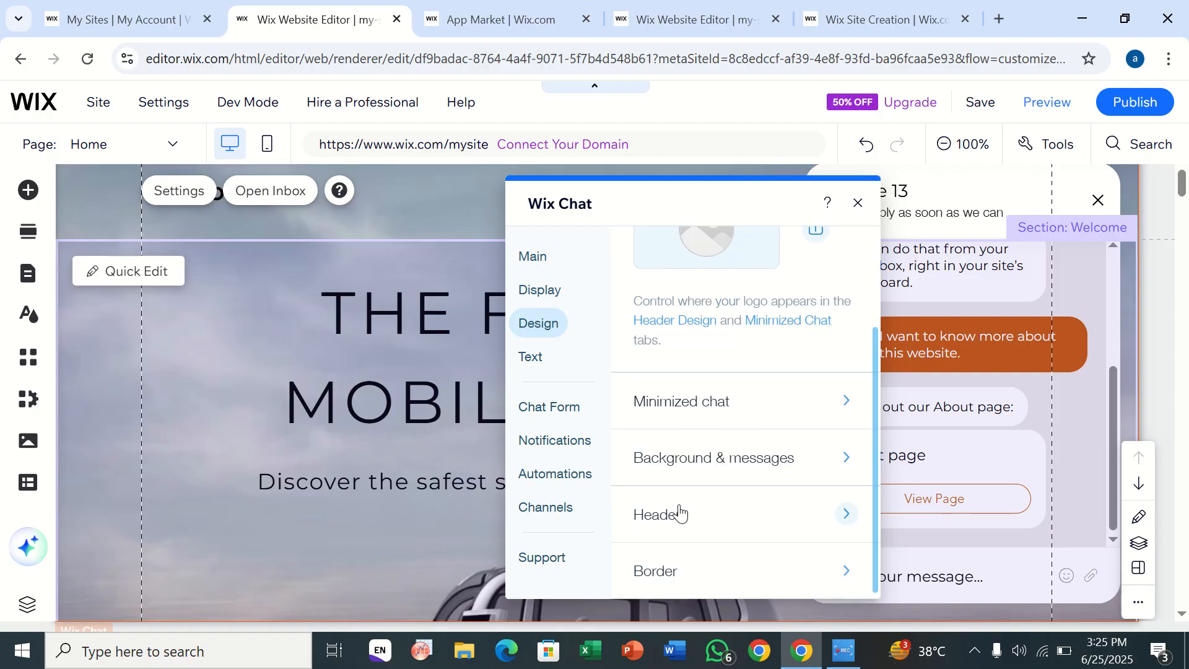
{"action": "left_click", "coordinate": [531, 358]}
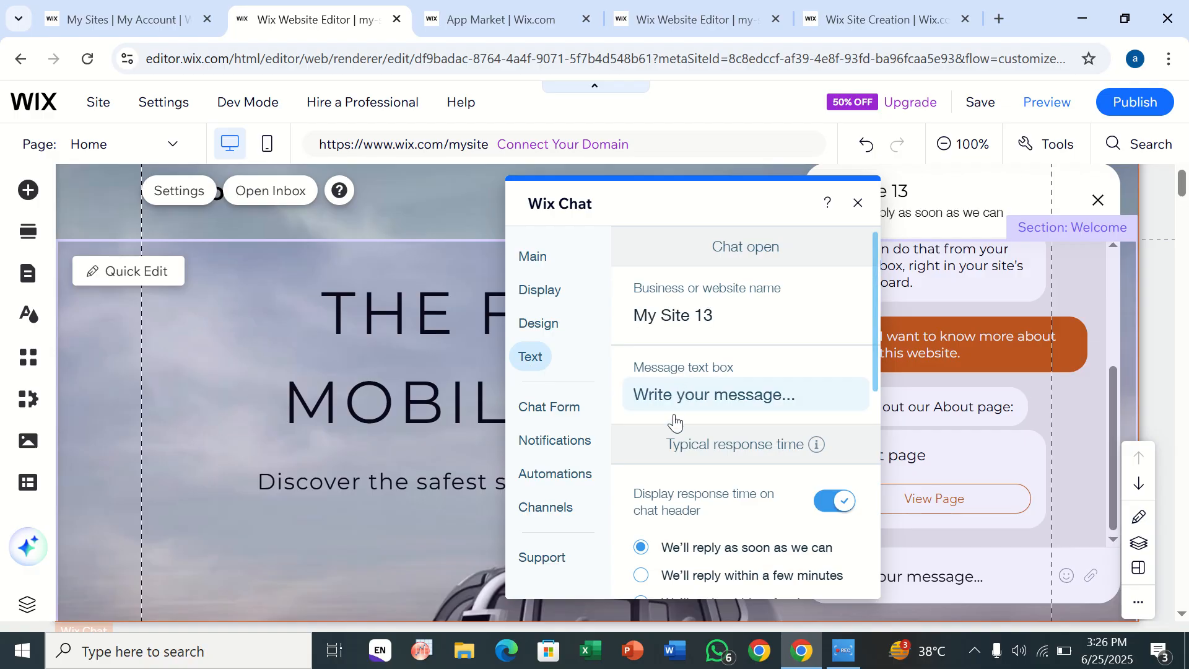
{"action": "scroll", "coordinate": [672, 480], "scroll_direction": "down", "scroll_amount": 2}
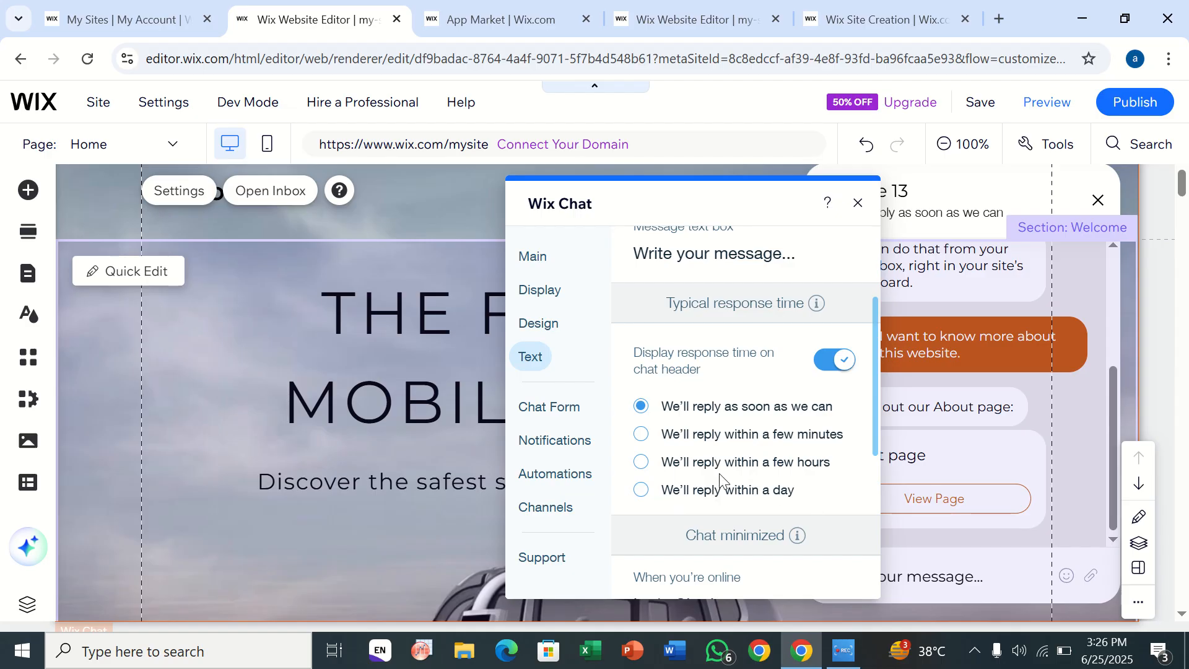
{"action": "left_click", "coordinate": [535, 406]}
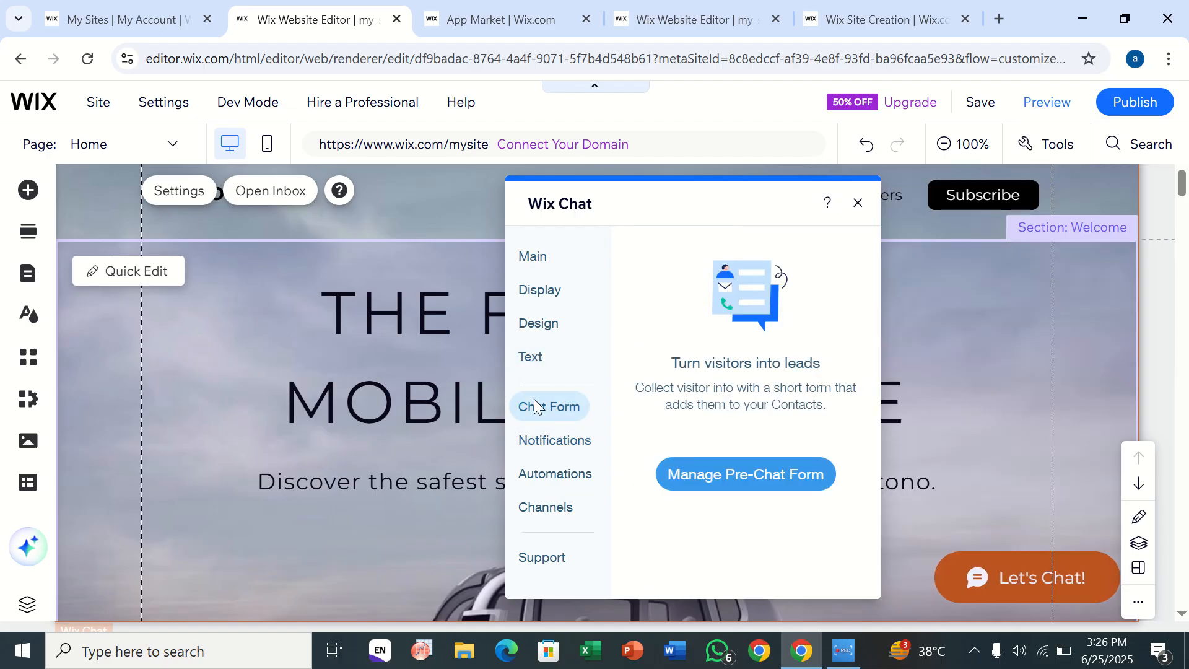
{"action": "left_click", "coordinate": [564, 475]}
{"action": "left_click", "coordinate": [559, 511]}
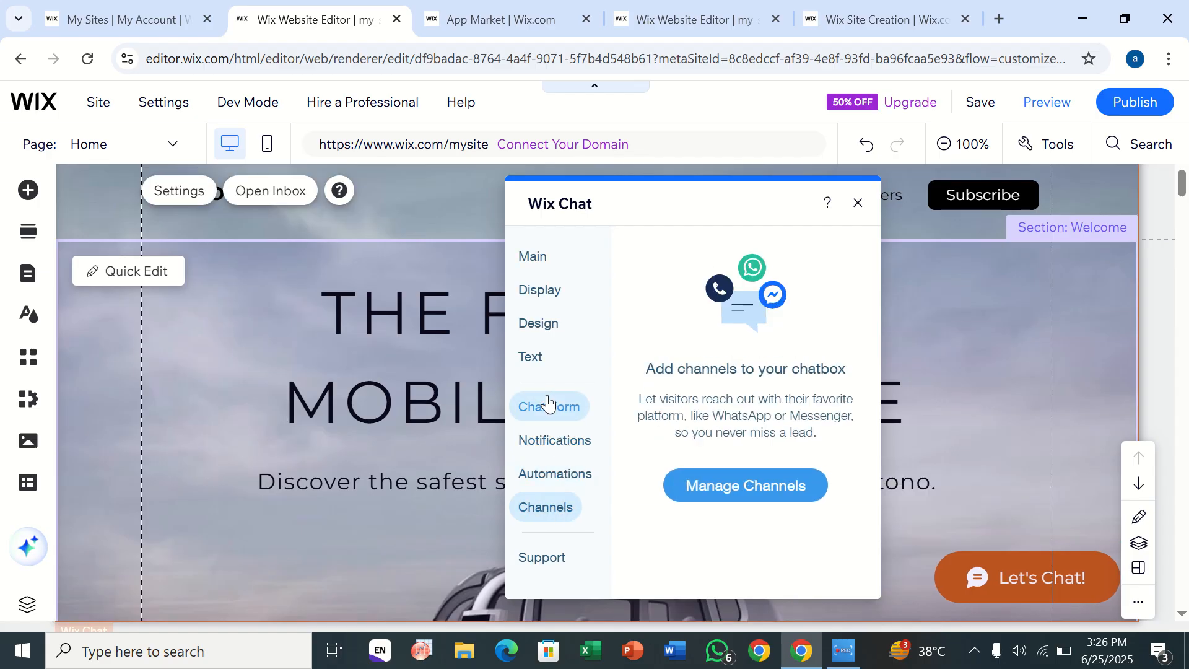
{"action": "left_click", "coordinate": [534, 327]}
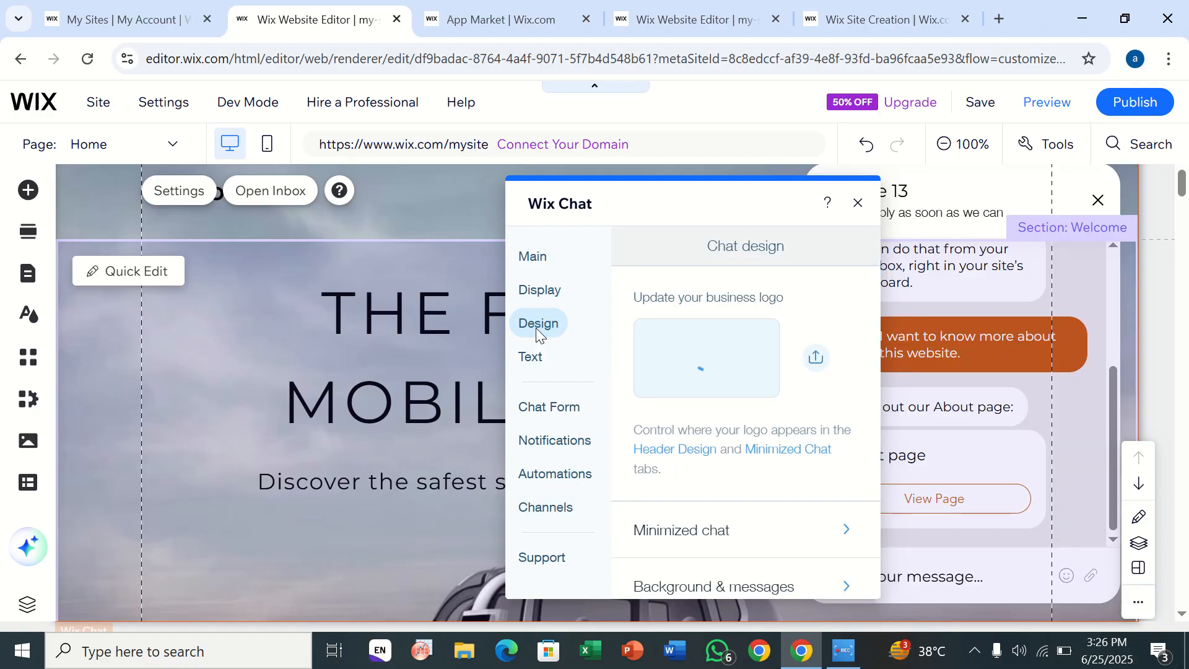
Review the remaining chat design options, close the chat settings, and view the site's Inbox from the chat widget before returning to the editor
{"action": "scroll", "coordinate": [746, 520], "scroll_direction": "down", "scroll_amount": 2}
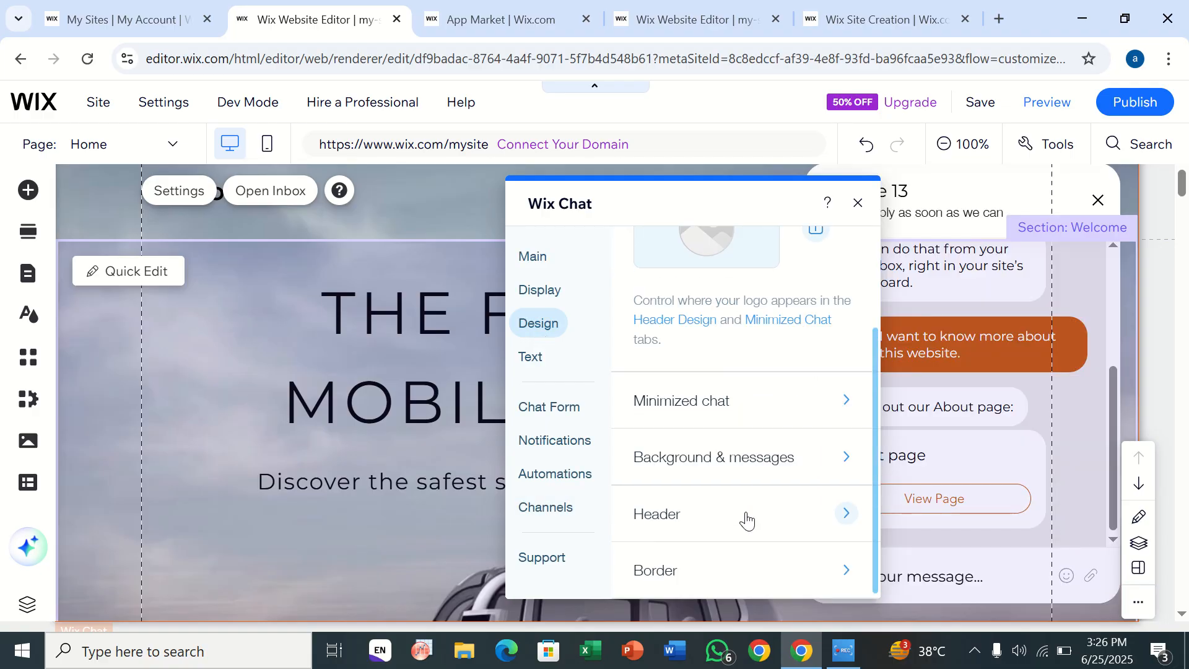
{"action": "left_click", "coordinate": [1022, 446]}
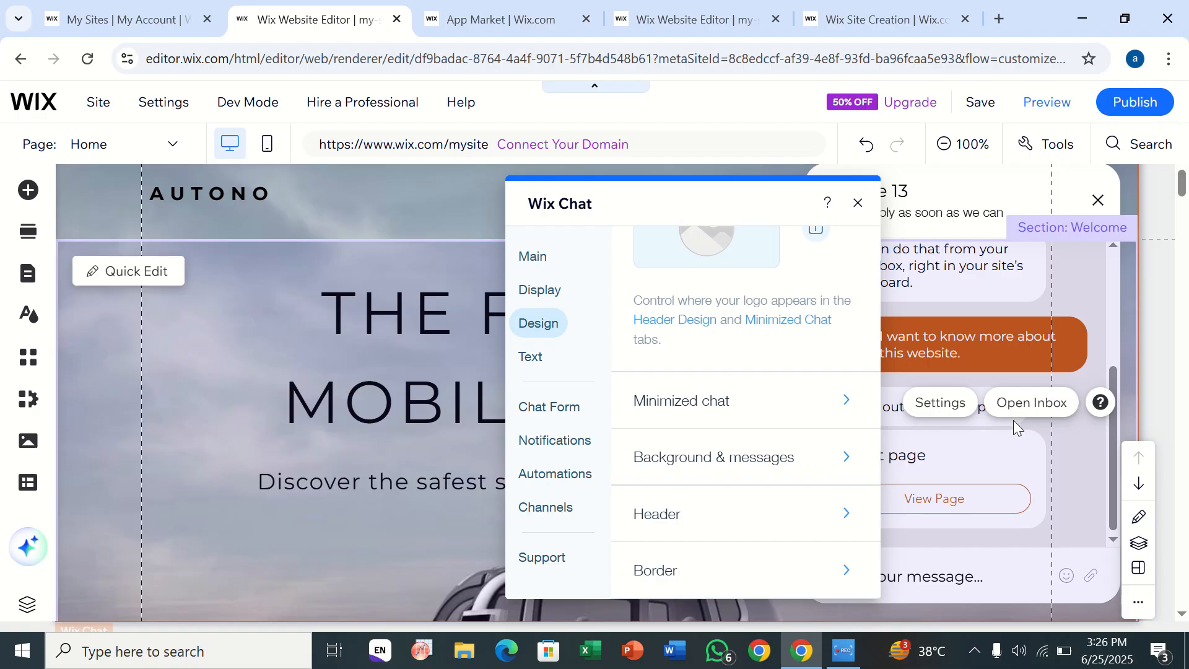
{"action": "left_click", "coordinate": [856, 203]}
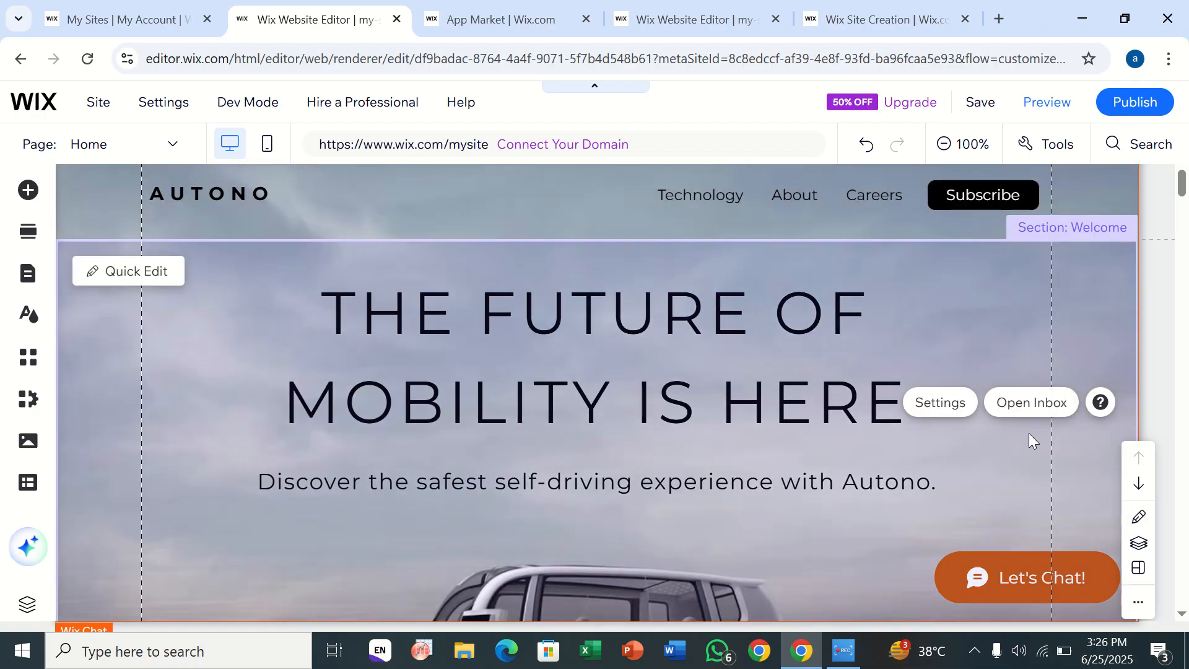
{"action": "left_click", "coordinate": [1024, 407]}
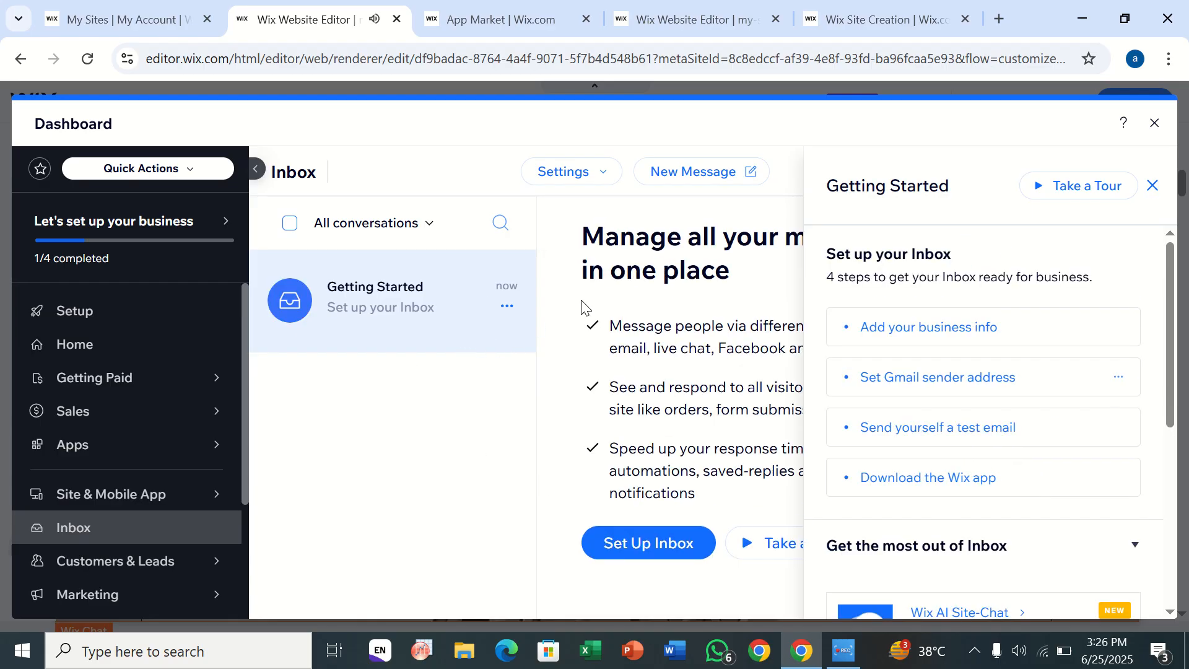
{"action": "left_click", "coordinate": [1155, 124]}
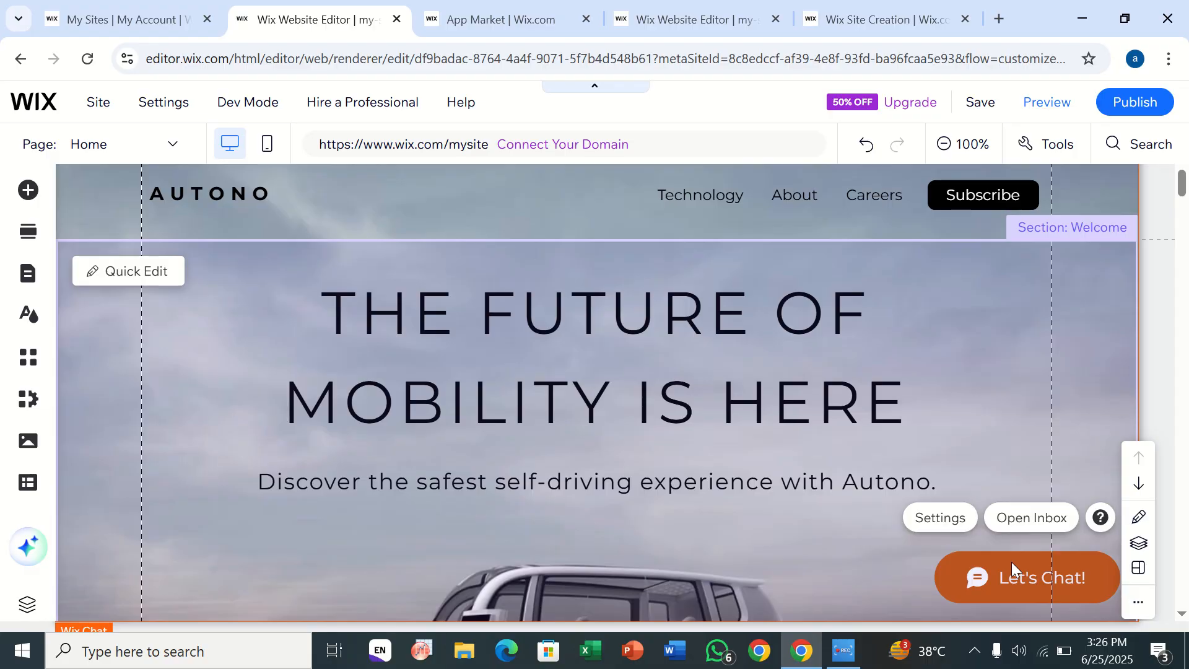
Open the Wix Chat design settings and bring up the image chooser for the business logo
{"action": "left_click", "coordinate": [941, 519]}
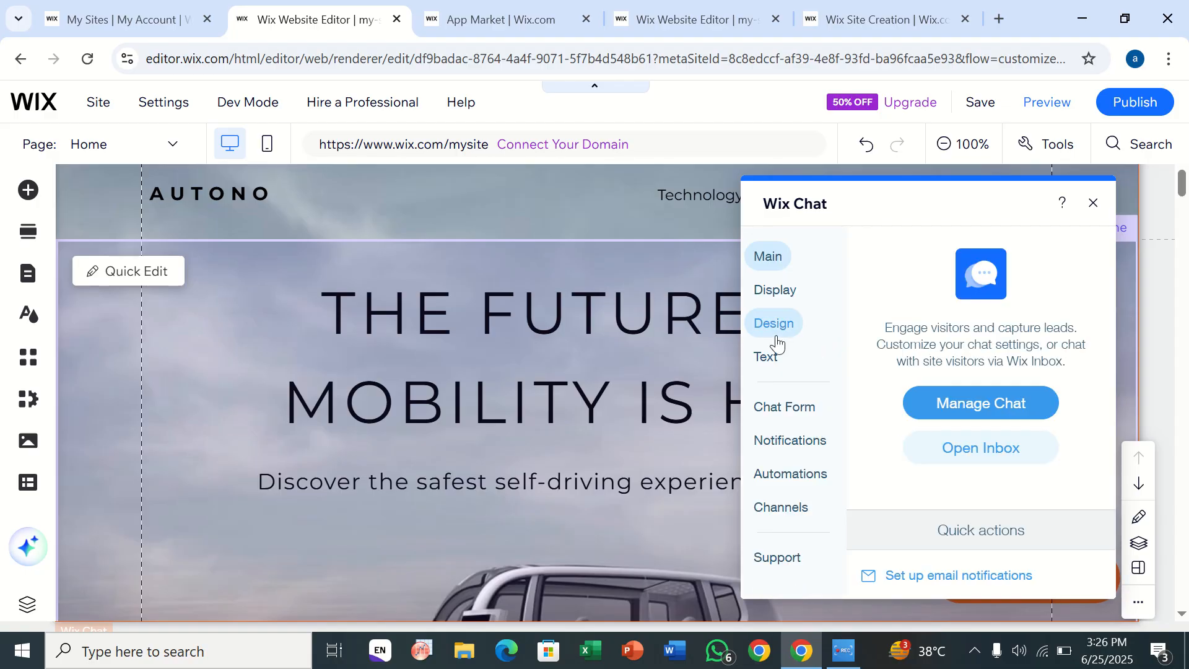
{"action": "left_click", "coordinate": [775, 338]}
{"action": "scroll", "coordinate": [987, 427], "scroll_direction": "down", "scroll_amount": 3}
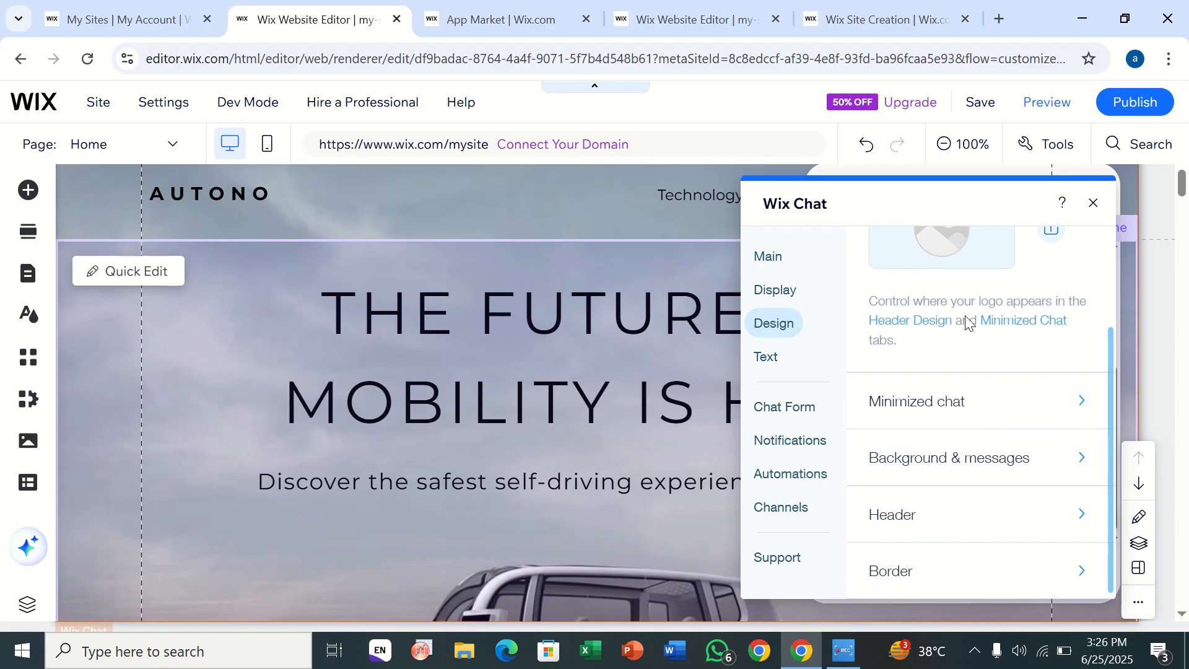
{"action": "scroll", "coordinate": [950, 263], "scroll_direction": "up", "scroll_amount": 3}
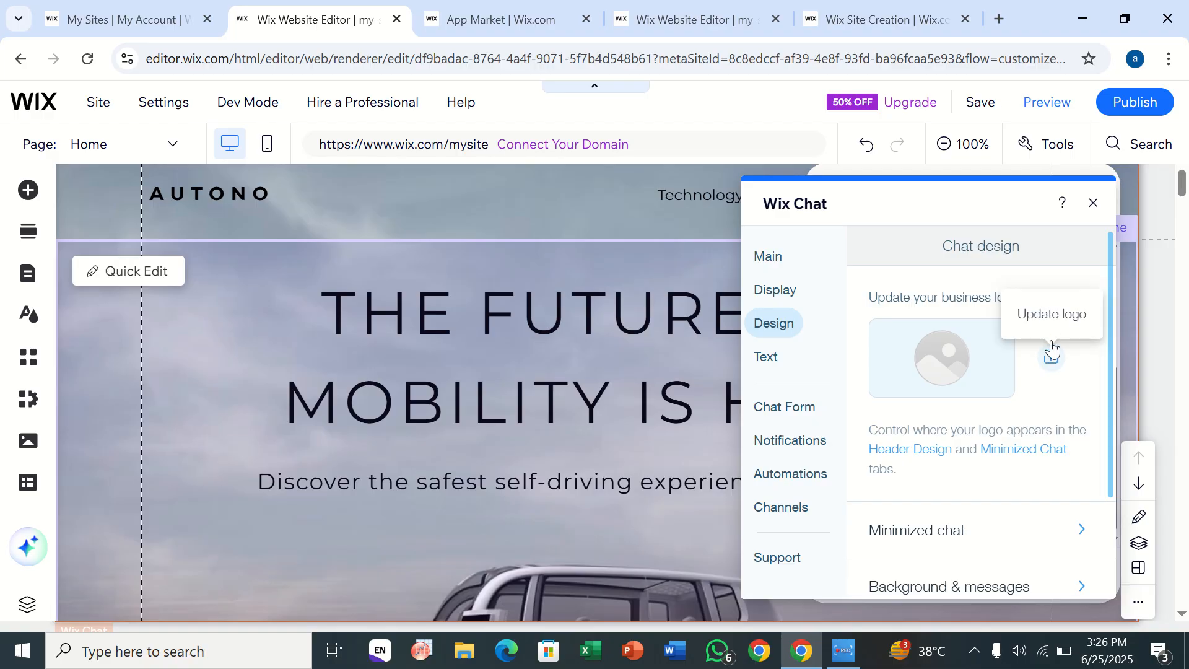
{"action": "left_click", "coordinate": [939, 349]}
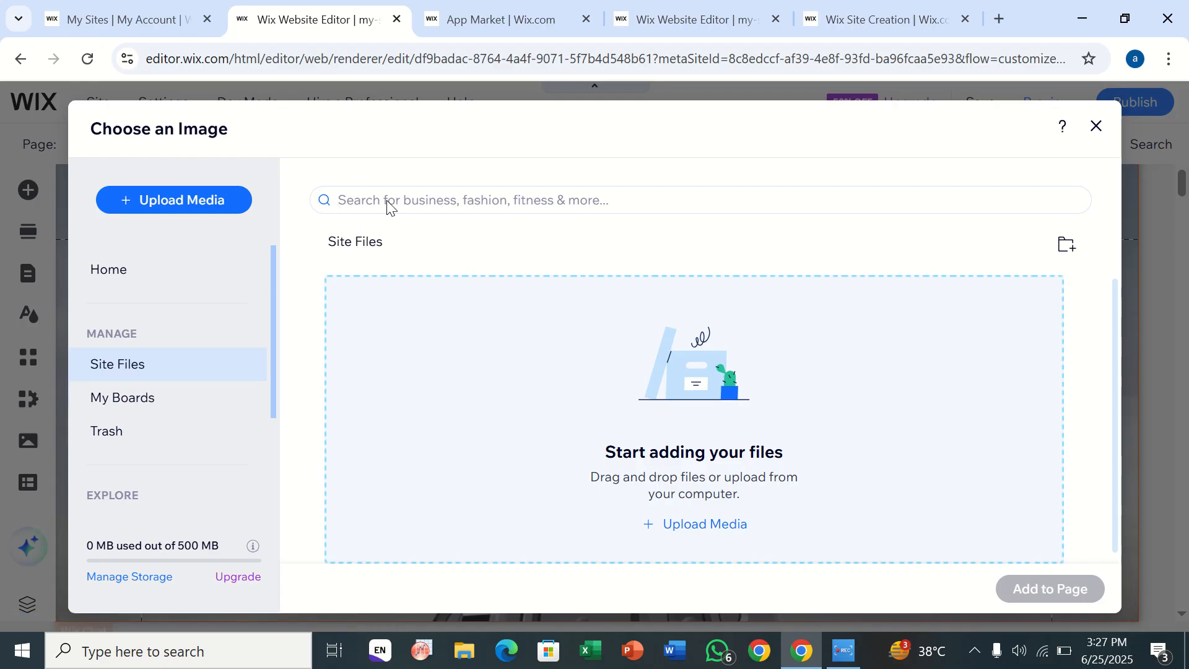
Search the media library for "fashion", set the "Fashionable Lady" image from Media from Wix as the business logo, and close the chat settings
{"action": "left_click", "coordinate": [423, 197]}
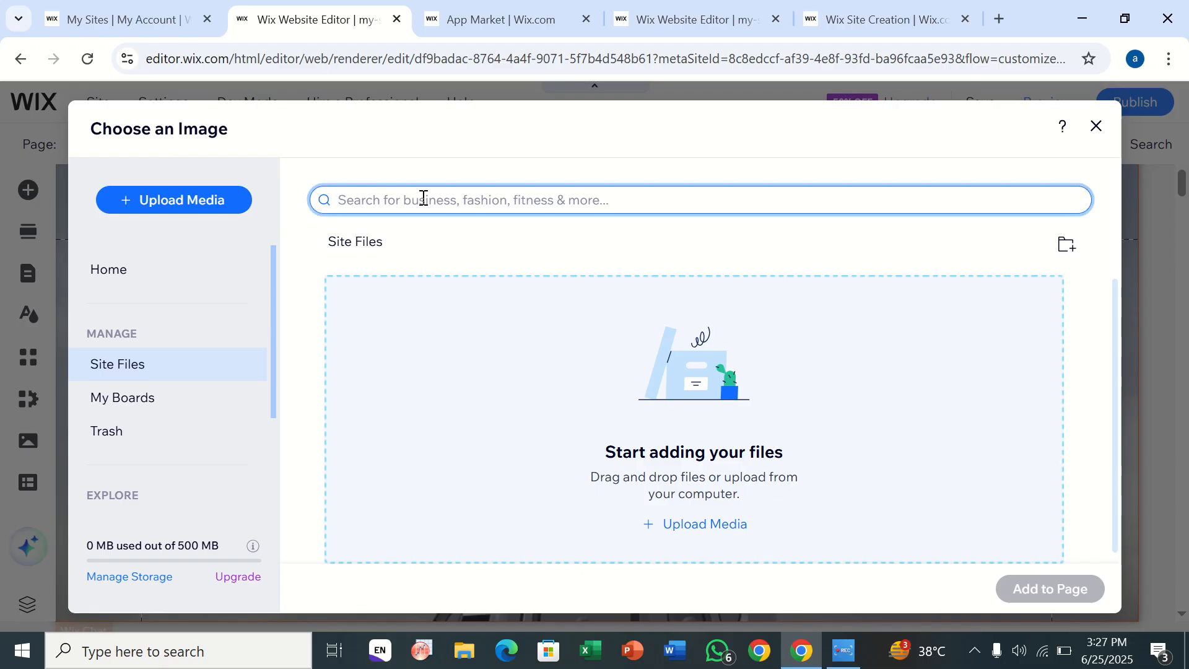
{"action": "type", "text": "fash"}
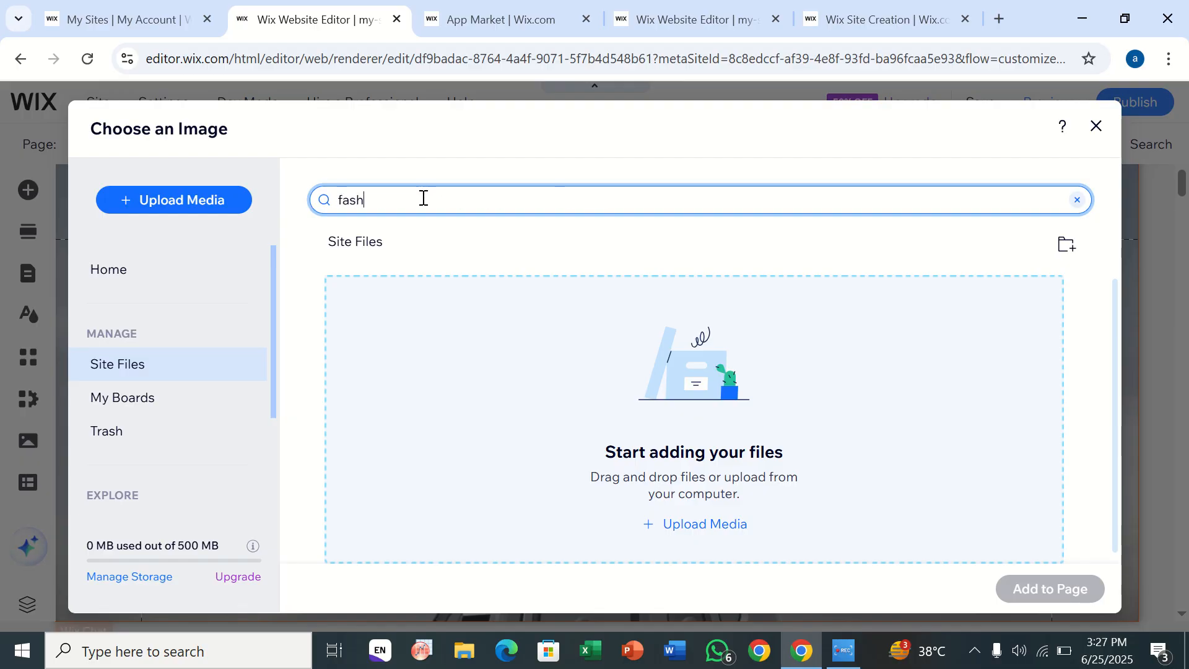
{"action": "type", "text": "ion"}
{"action": "key", "text": "Return"}
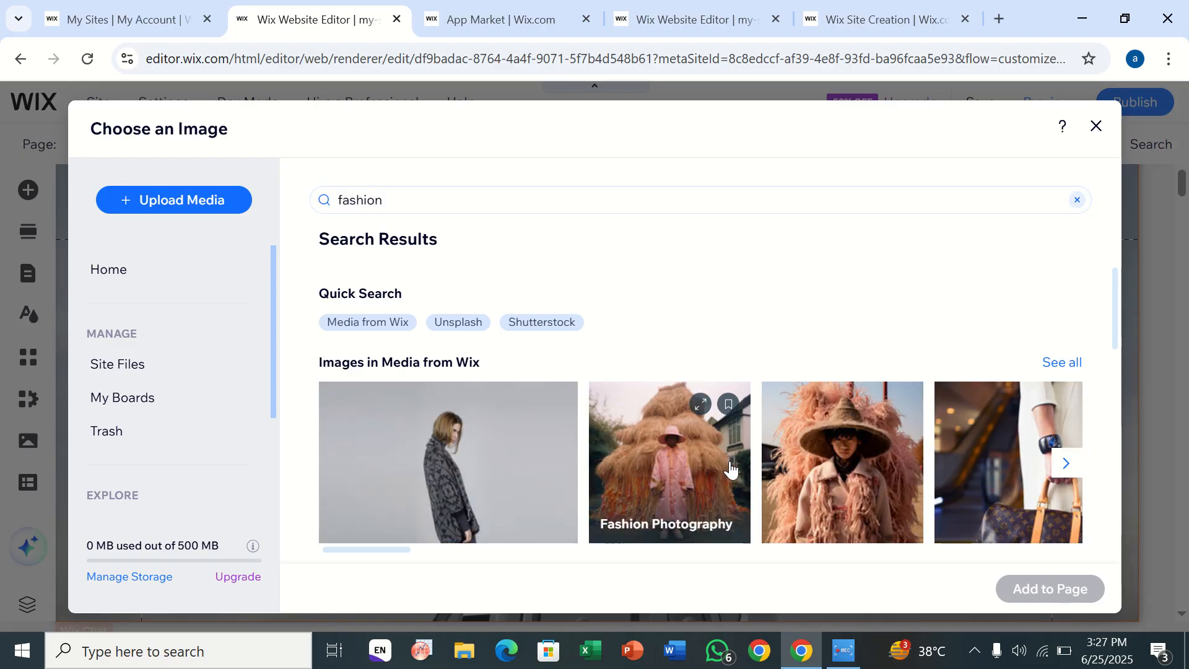
{"action": "left_click", "coordinate": [961, 464]}
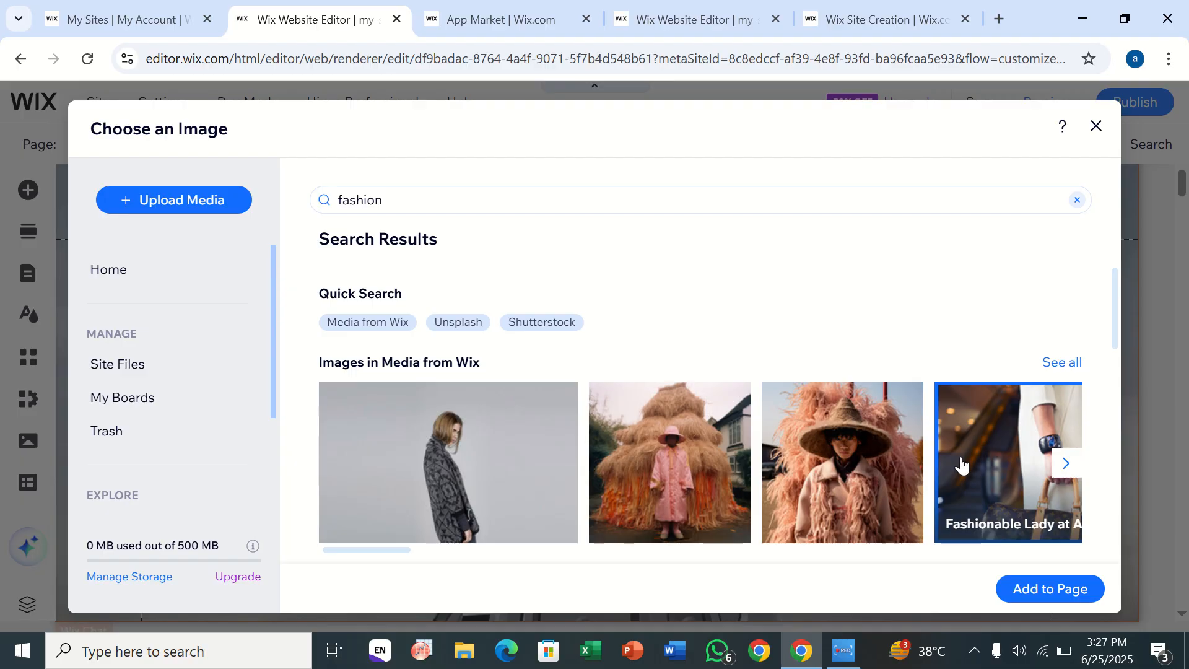
{"action": "left_click", "coordinate": [1019, 595]}
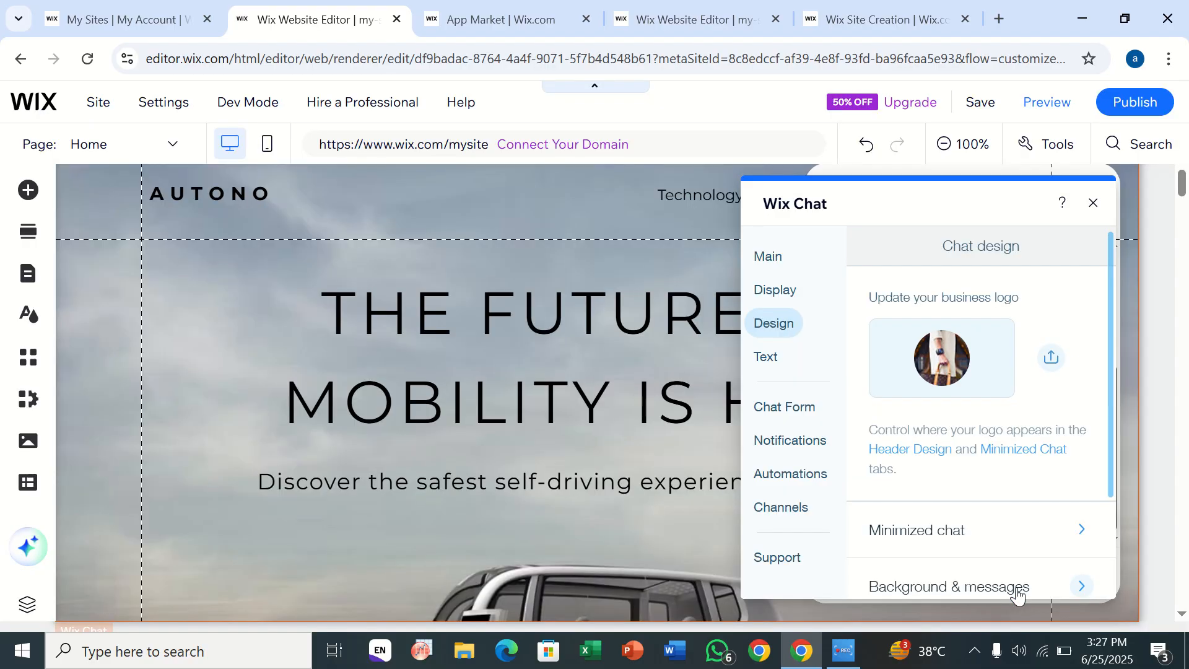
{"action": "left_click", "coordinate": [1093, 203]}
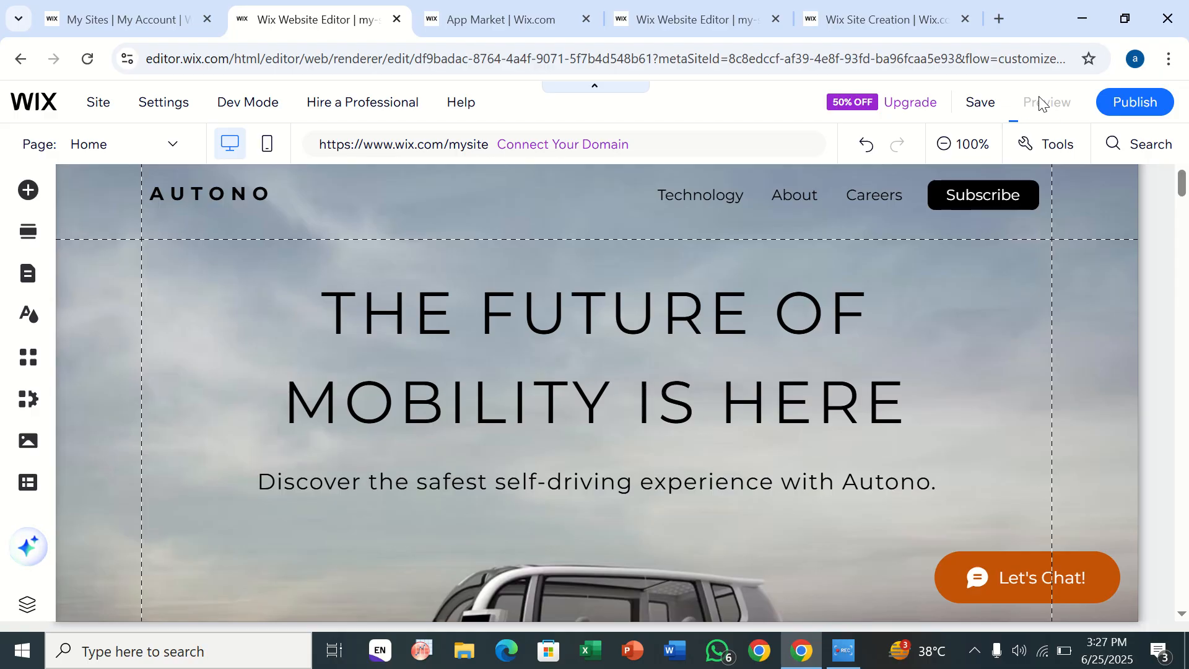
Preview the site on desktop, look through the home page, and open the chat window from the Let's Chat! button
{"action": "scroll", "coordinate": [626, 255], "scroll_direction": "down", "scroll_amount": 5}
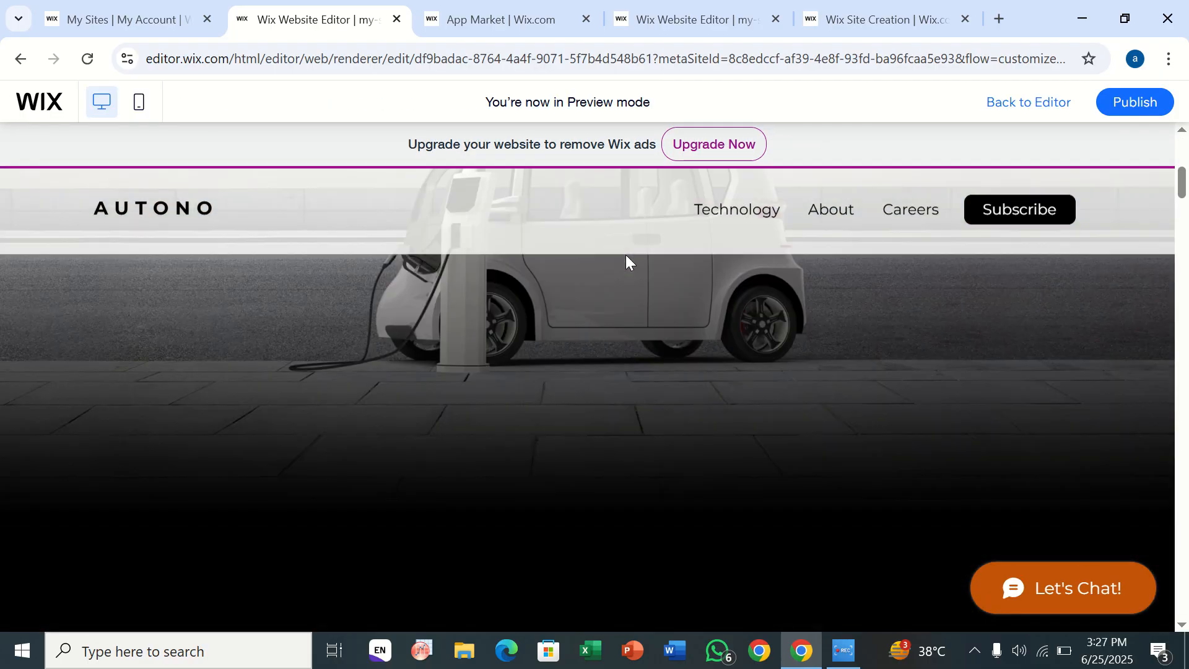
{"action": "scroll", "coordinate": [626, 255], "scroll_direction": "down", "scroll_amount": 10}
{"action": "scroll", "coordinate": [626, 255], "scroll_direction": "up", "scroll_amount": 12}
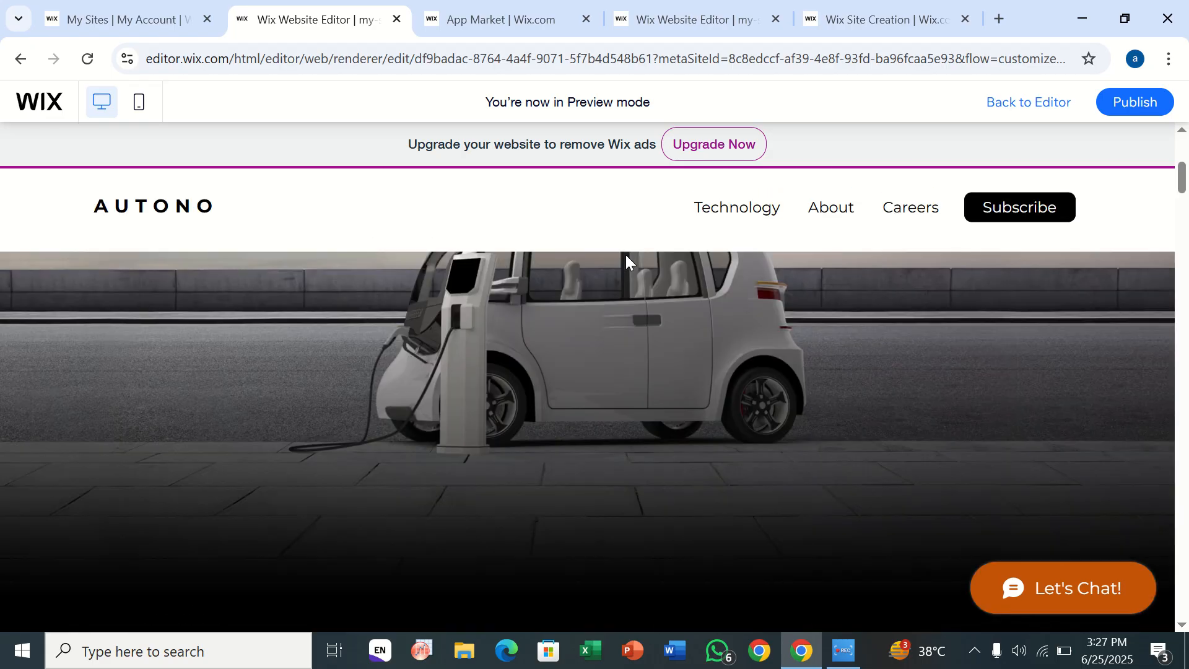
{"action": "scroll", "coordinate": [626, 254], "scroll_direction": "up", "scroll_amount": 3}
{"action": "left_click", "coordinate": [1030, 602]}
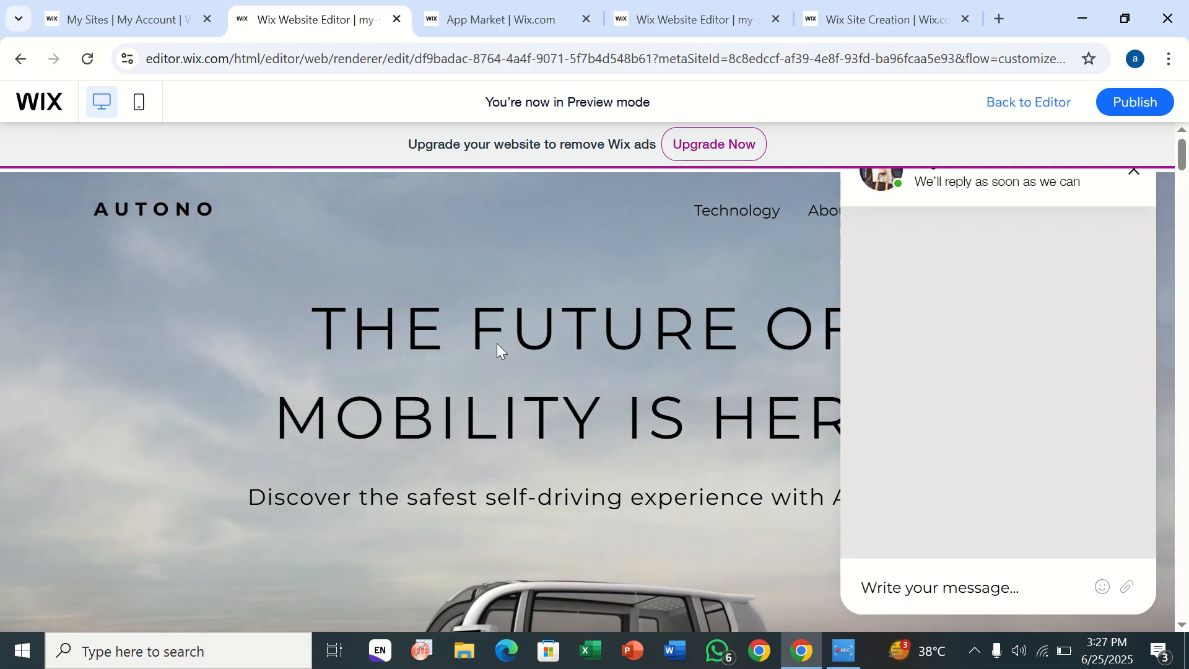
Preview the site in mobile view, try opening the chat from its button, and return to the editor
{"action": "left_click", "coordinate": [139, 102]}
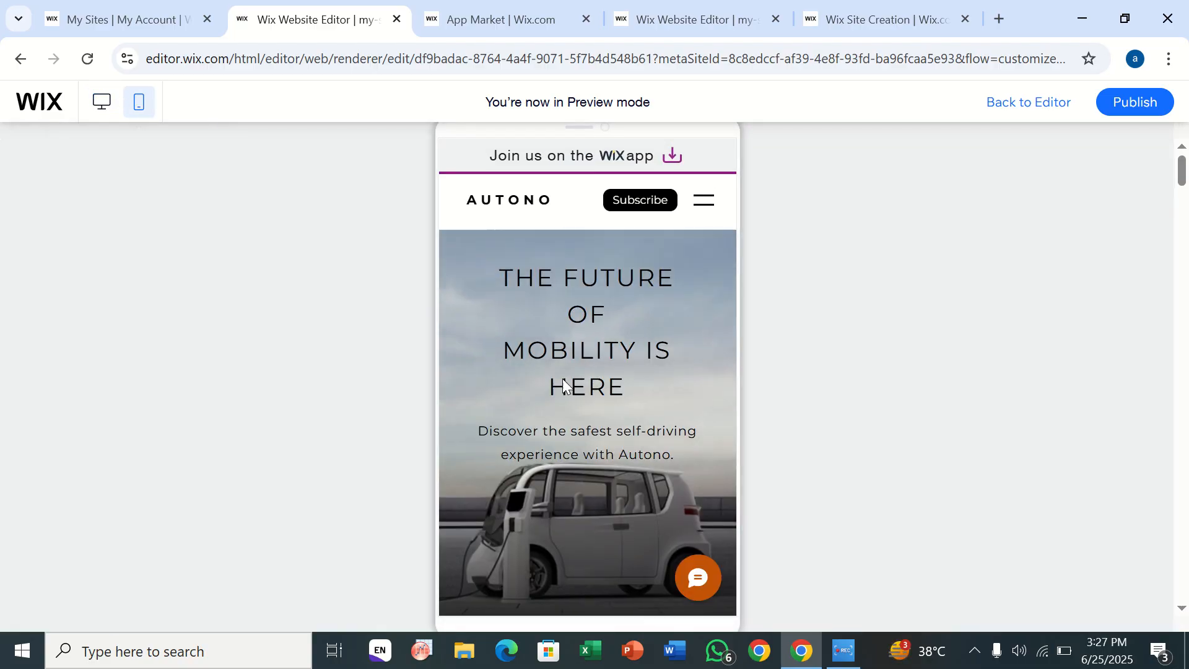
{"action": "left_click", "coordinate": [711, 589]}
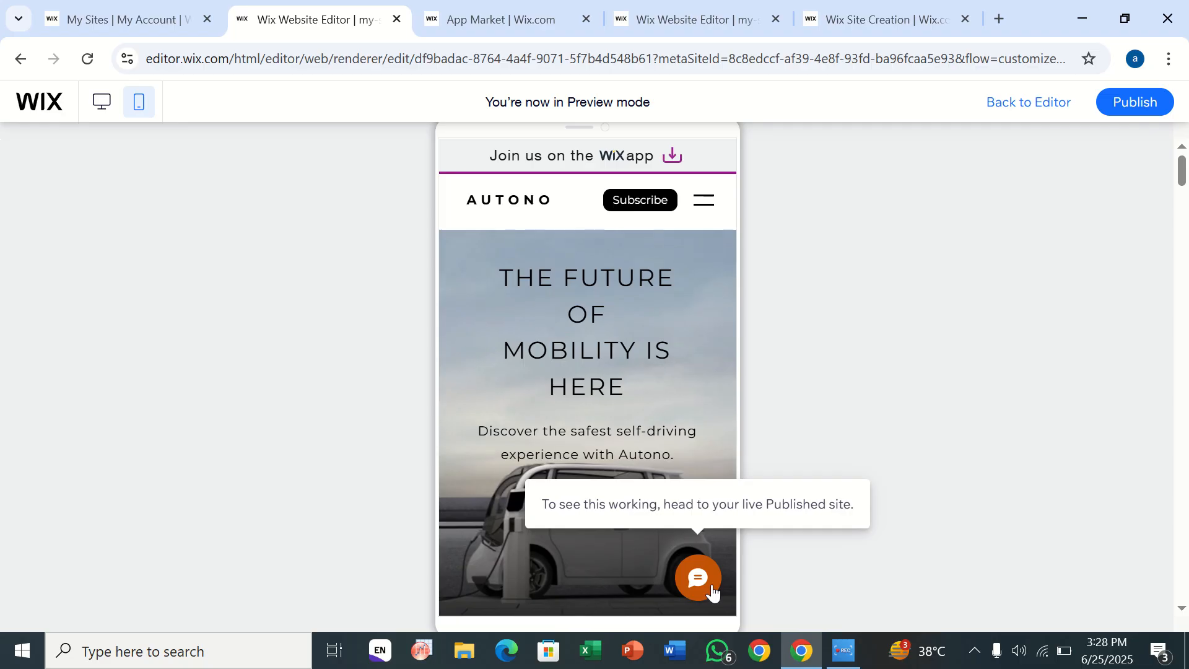
{"action": "left_click", "coordinate": [696, 574]}
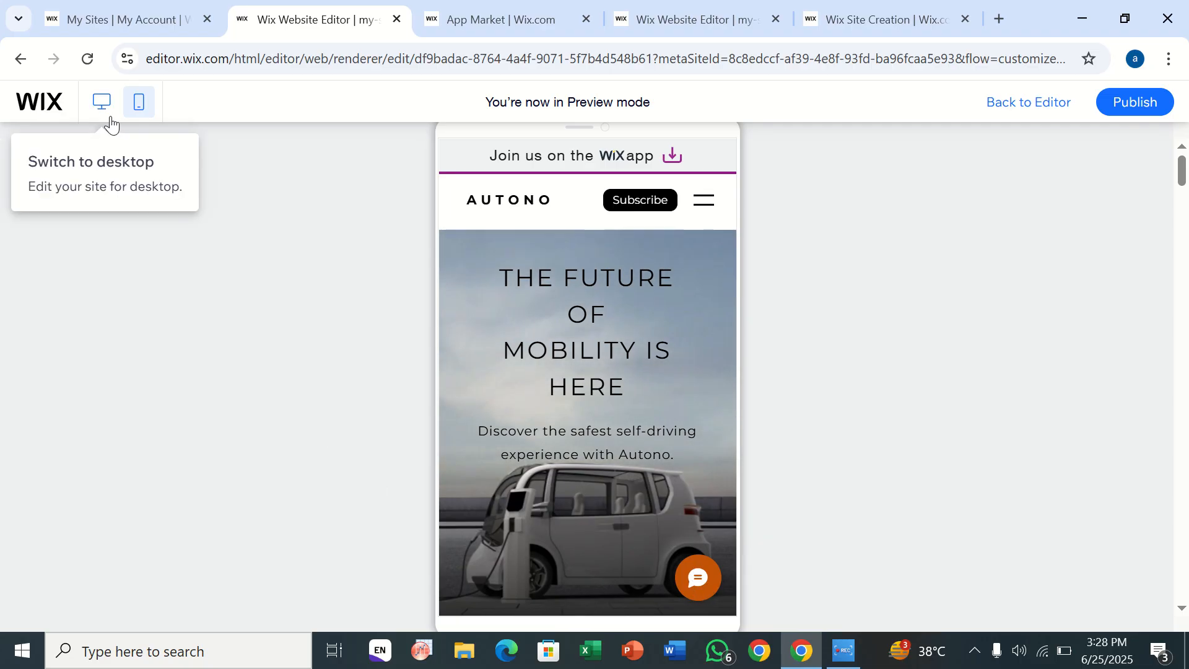
{"action": "left_click", "coordinate": [1024, 109]}
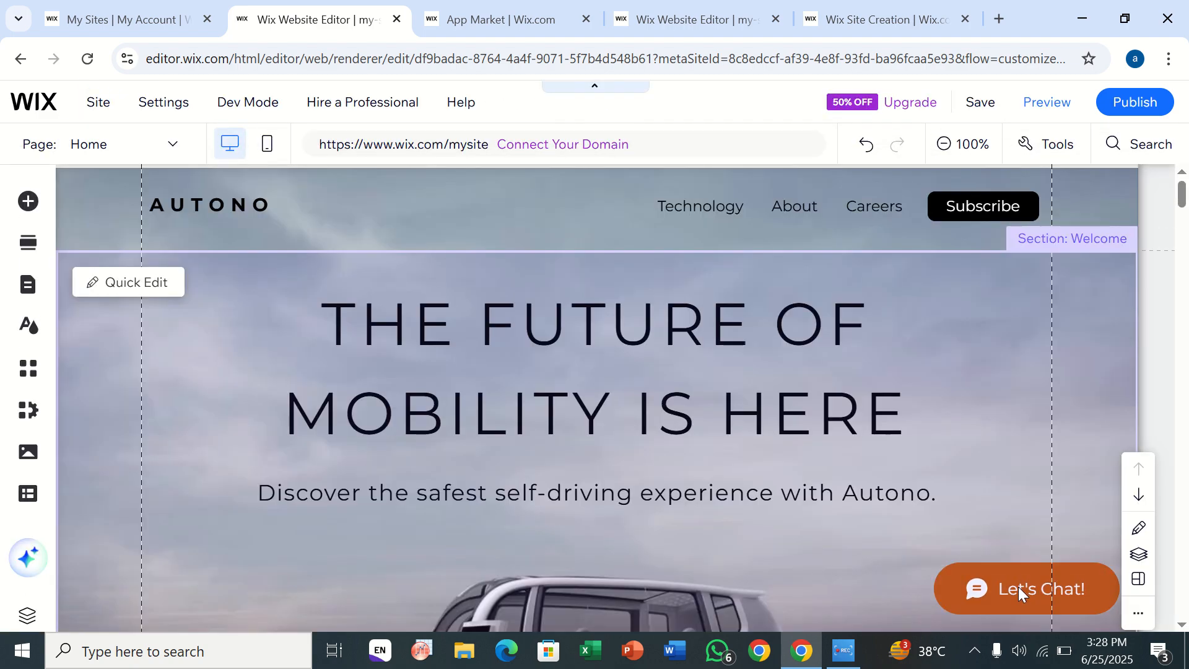
Open the Inbox from the Wix Chat widget, view its Getting Started setup steps, and close the dashboard
{"action": "left_click", "coordinate": [1018, 585]}
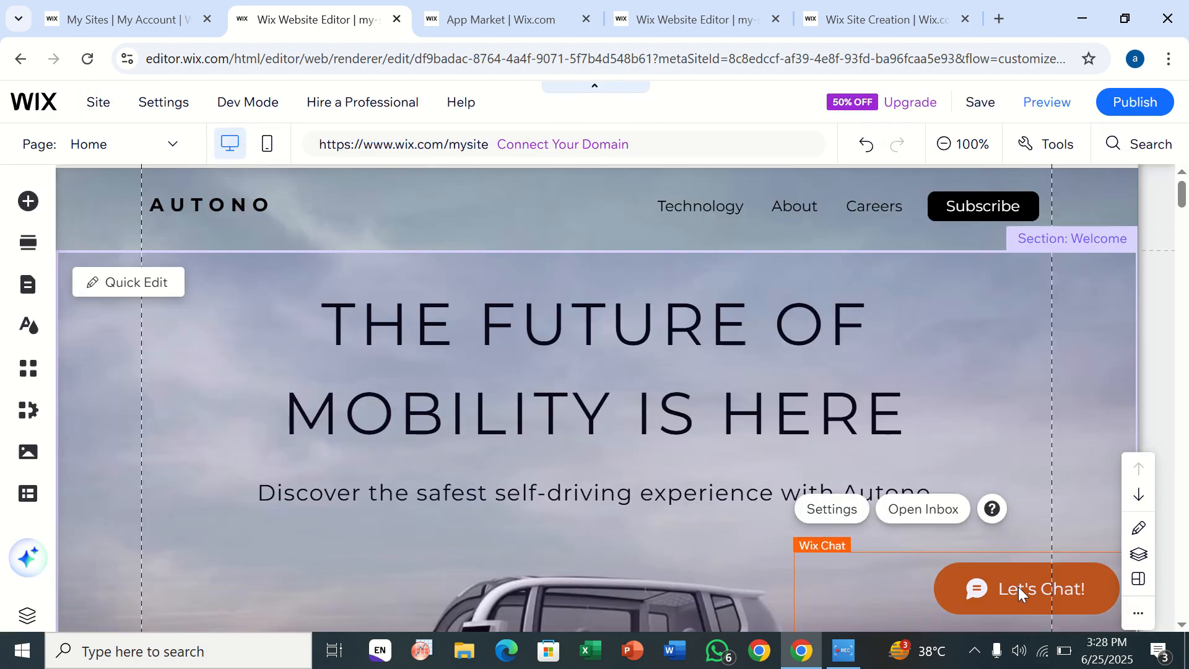
{"action": "left_click", "coordinate": [941, 510]}
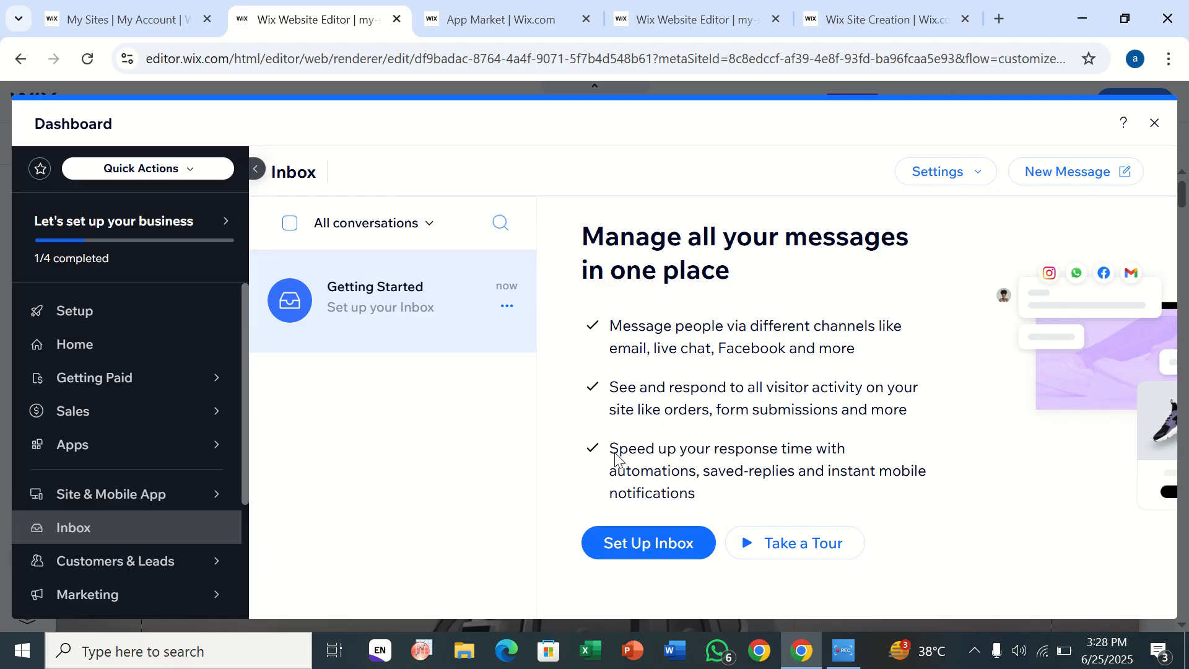
{"action": "left_click", "coordinate": [694, 557]}
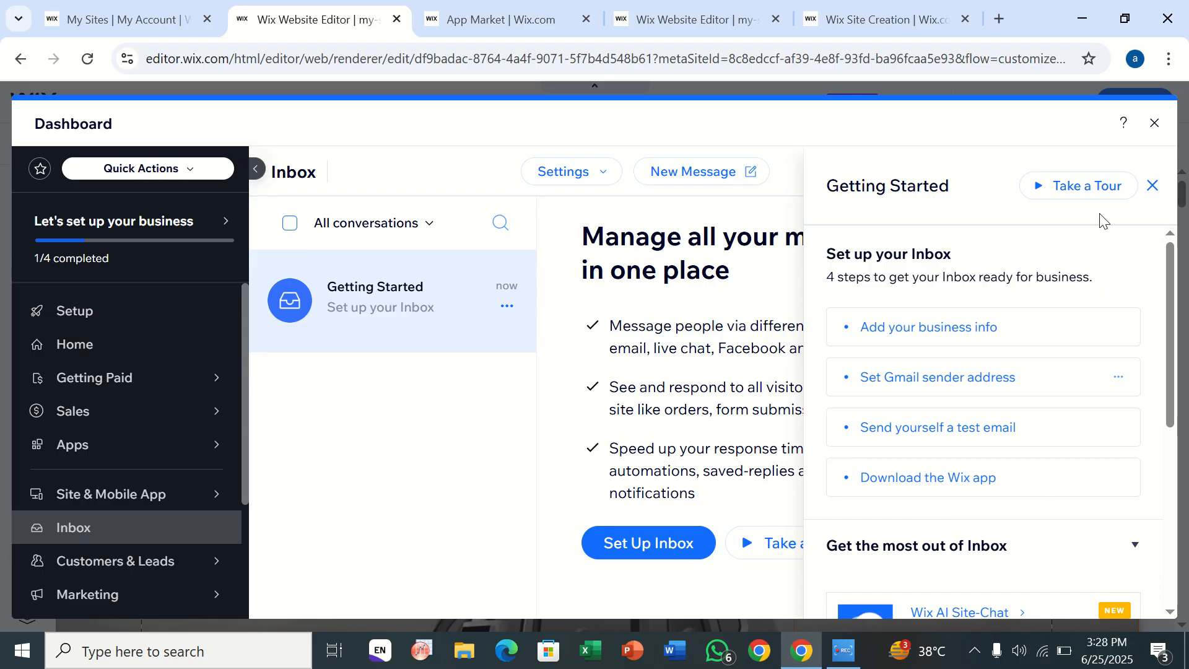
{"action": "left_click", "coordinate": [1154, 123]}
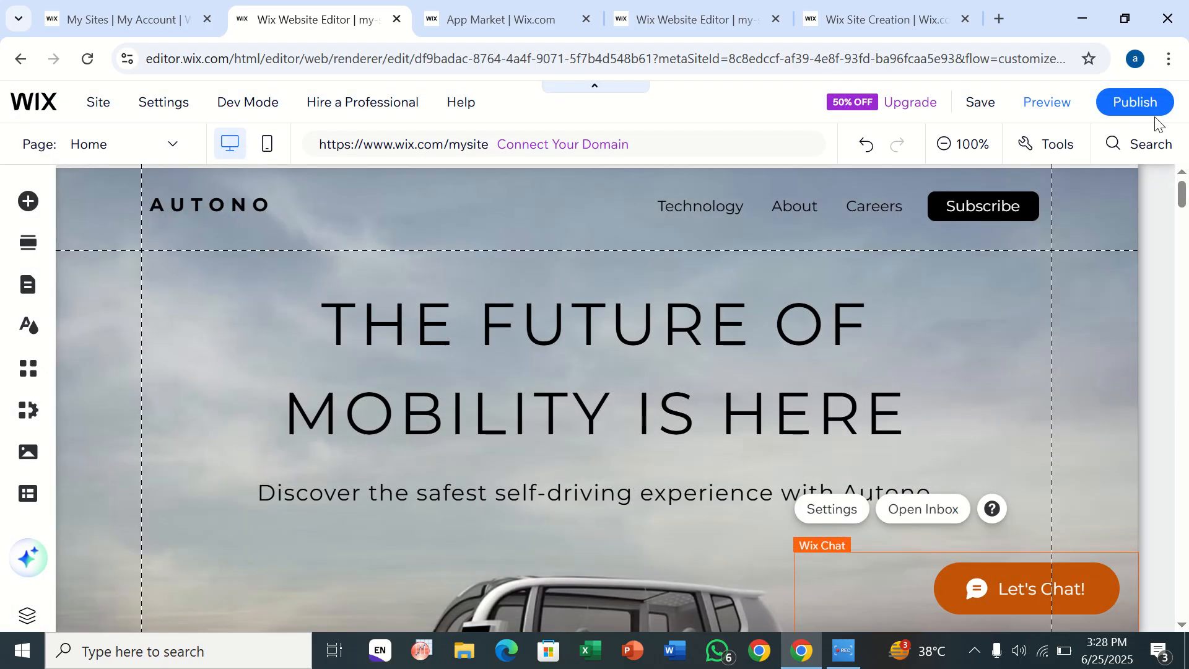